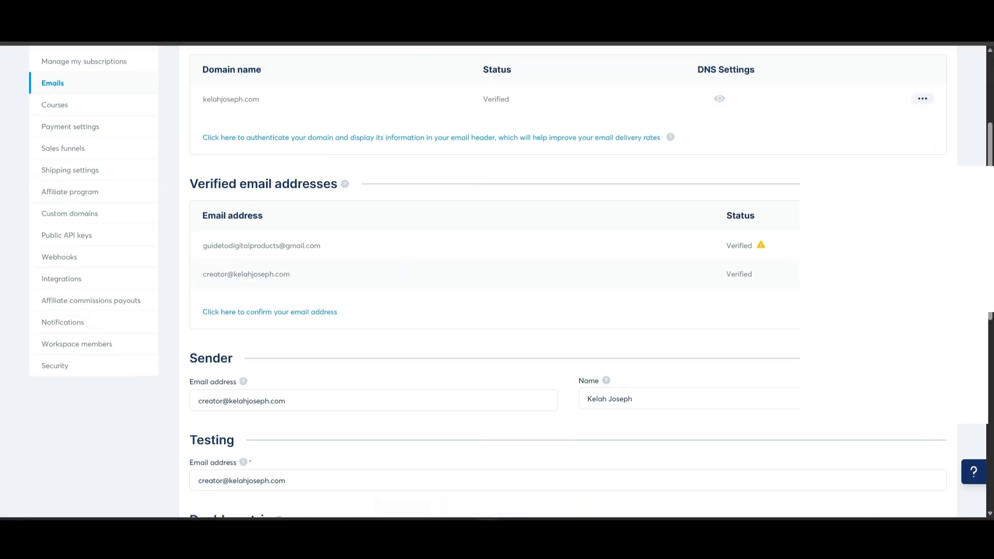
View the form for adding a sender email and the DNS records used to authenticate the listed domain
left_click(258, 313)
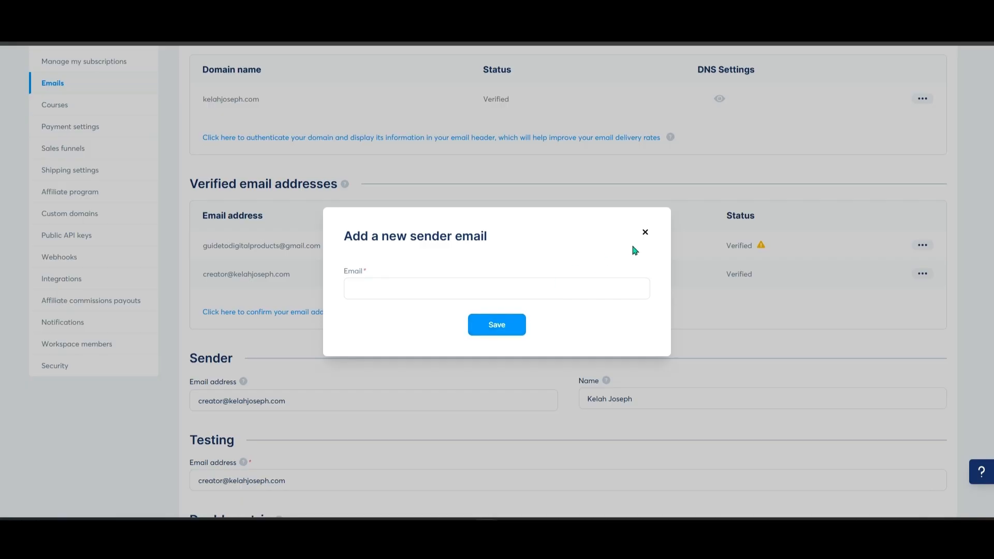
left_click(645, 233)
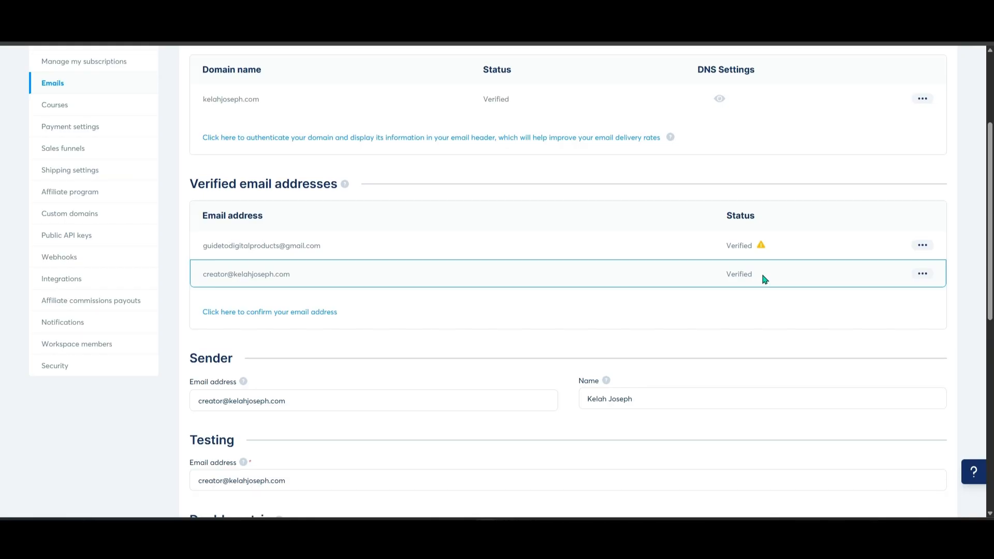
scroll(765, 280, "up", 3)
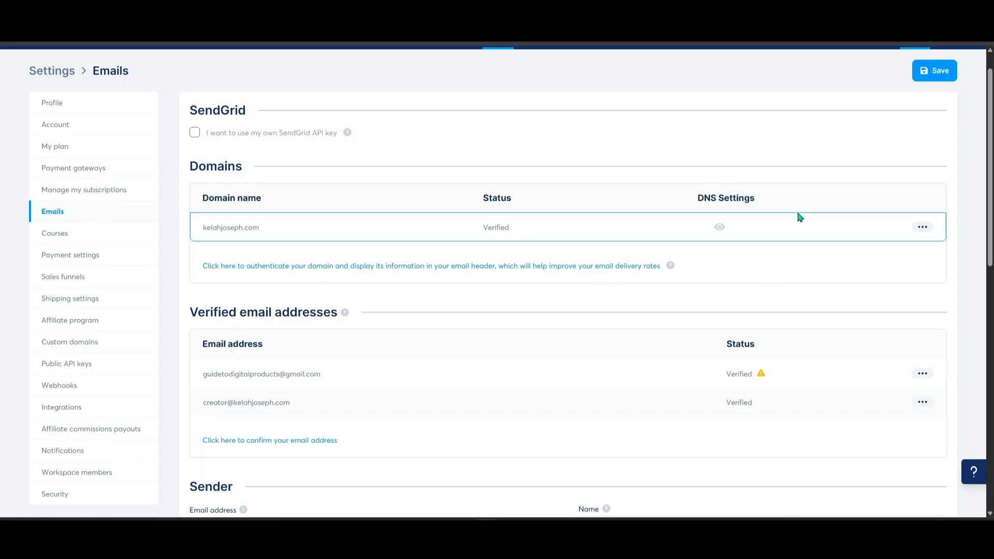
left_click(720, 228)
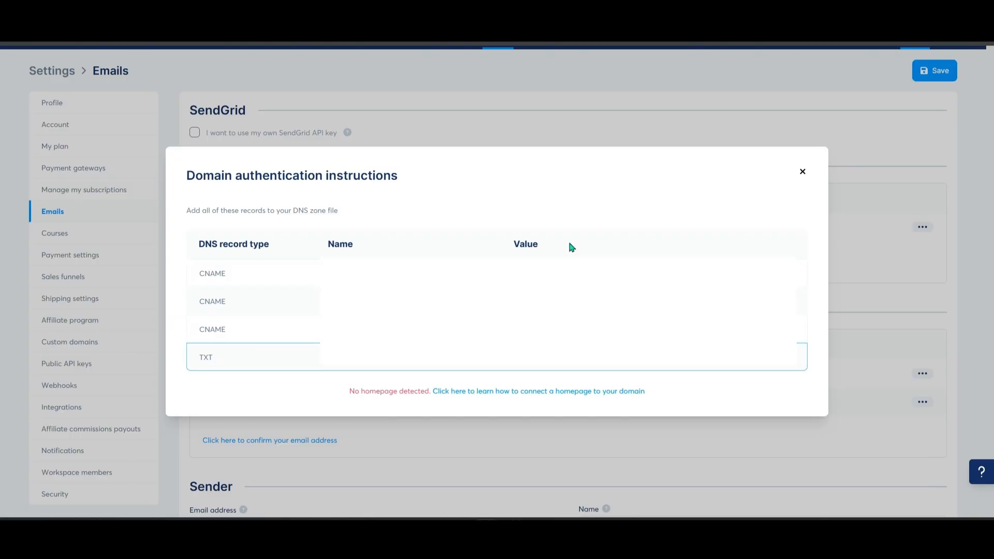
left_click(798, 174)
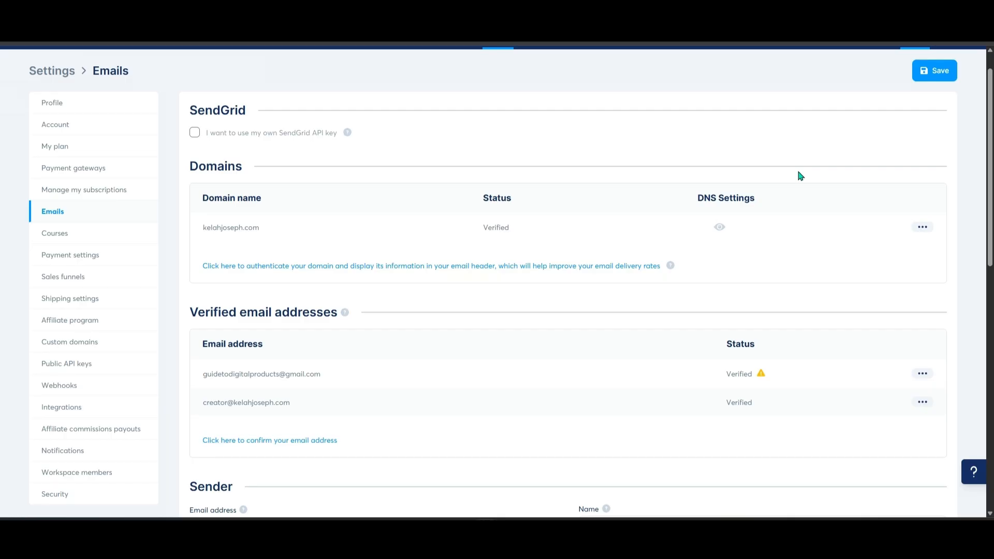
Open the form for confirming a sender email address and close it without saving
scroll(801, 176, "down", 3)
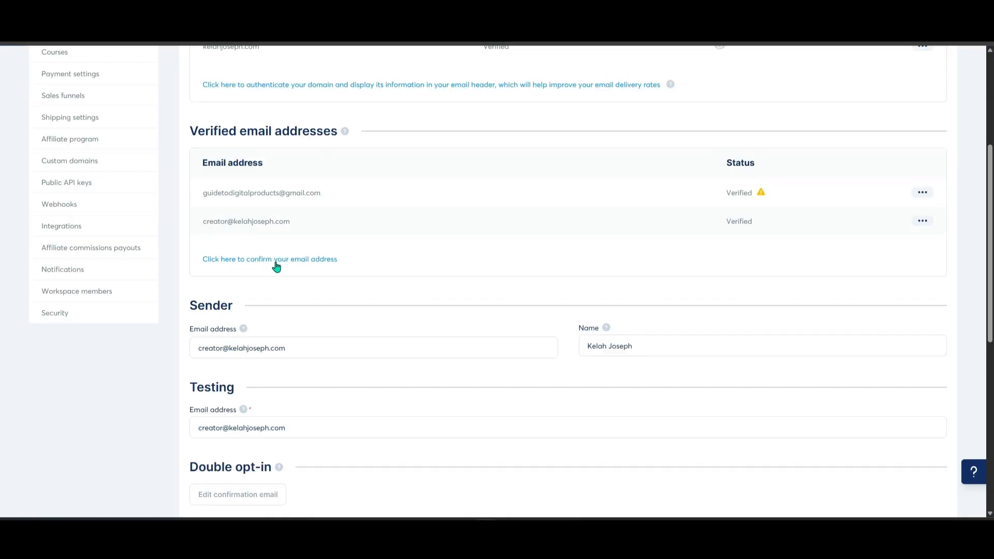
left_click(278, 259)
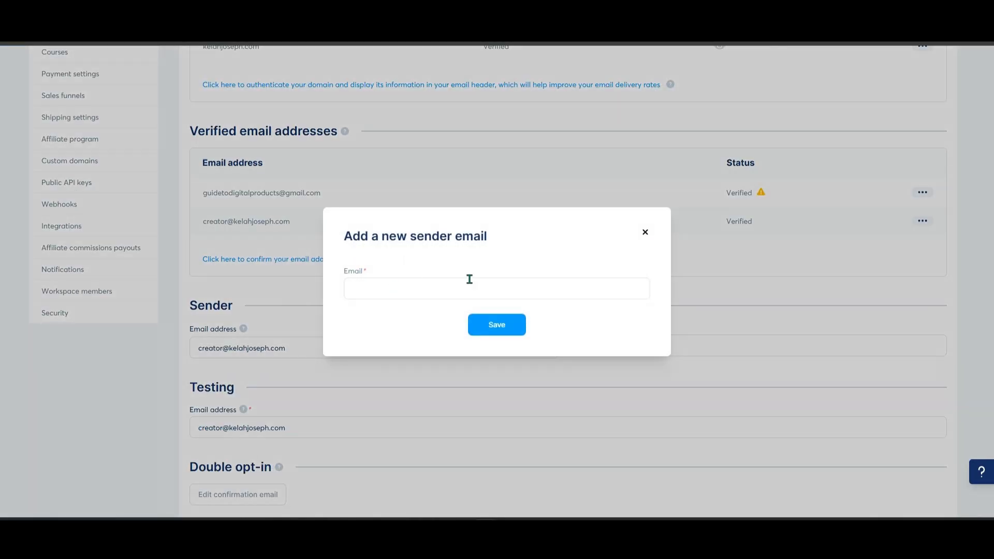
left_click(645, 233)
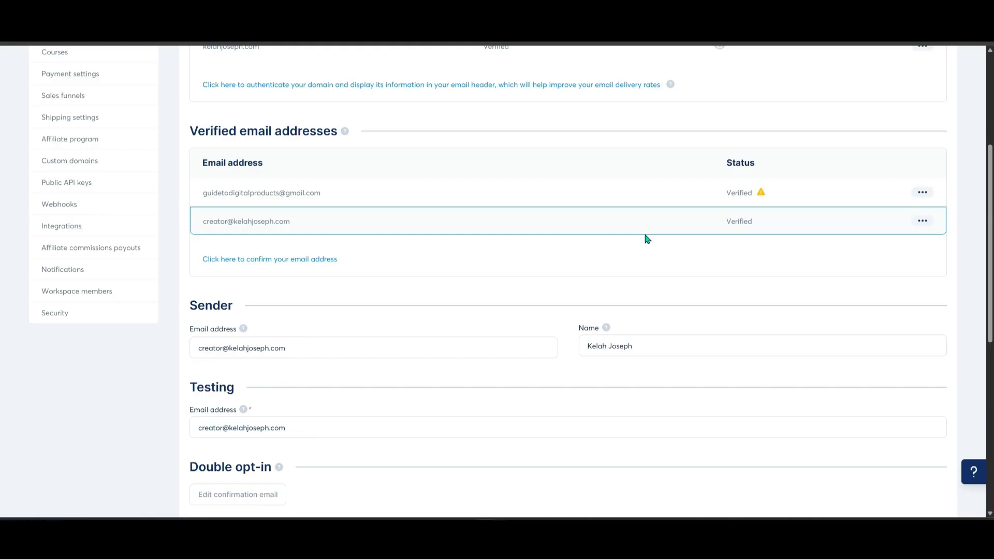
Examine the sender, testing, double opt-in, automatic list cleaning and email footer settings alongside the verified email addresses
left_click(524, 339)
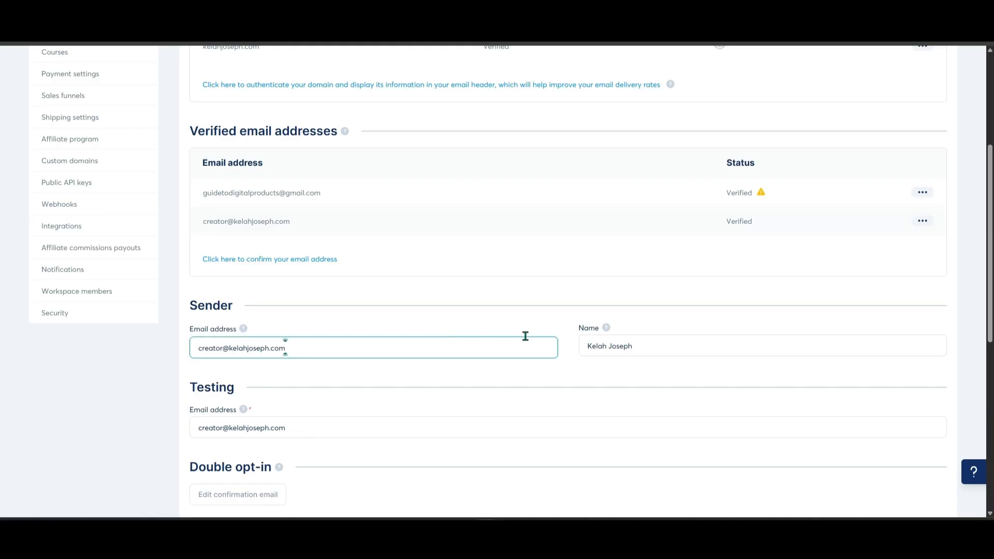
left_click(673, 350)
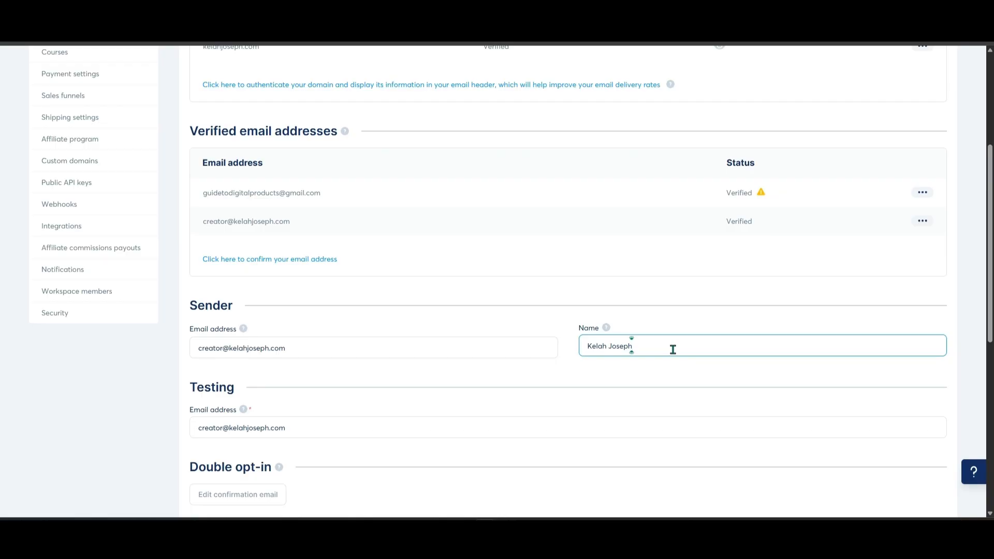
scroll(570, 284, "down", 4)
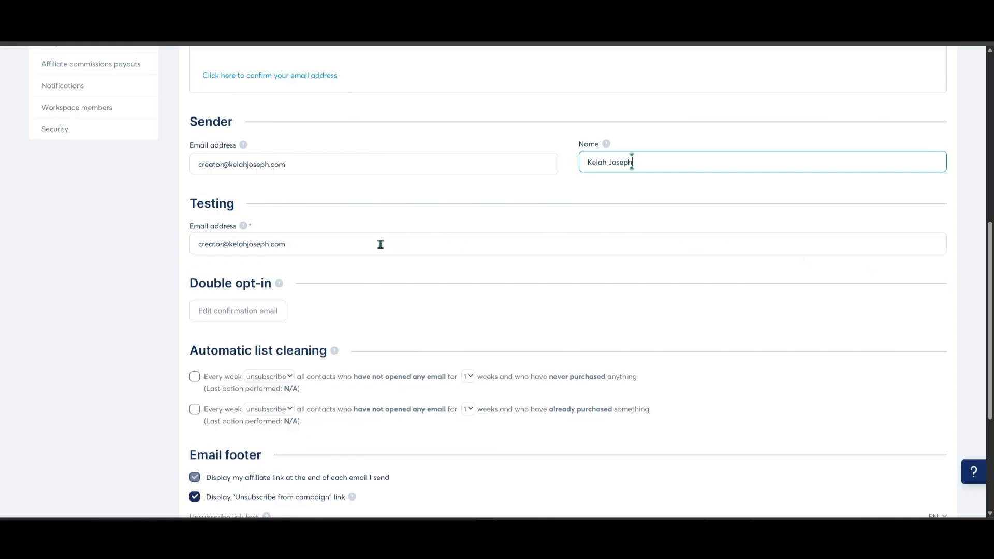
left_click(348, 252)
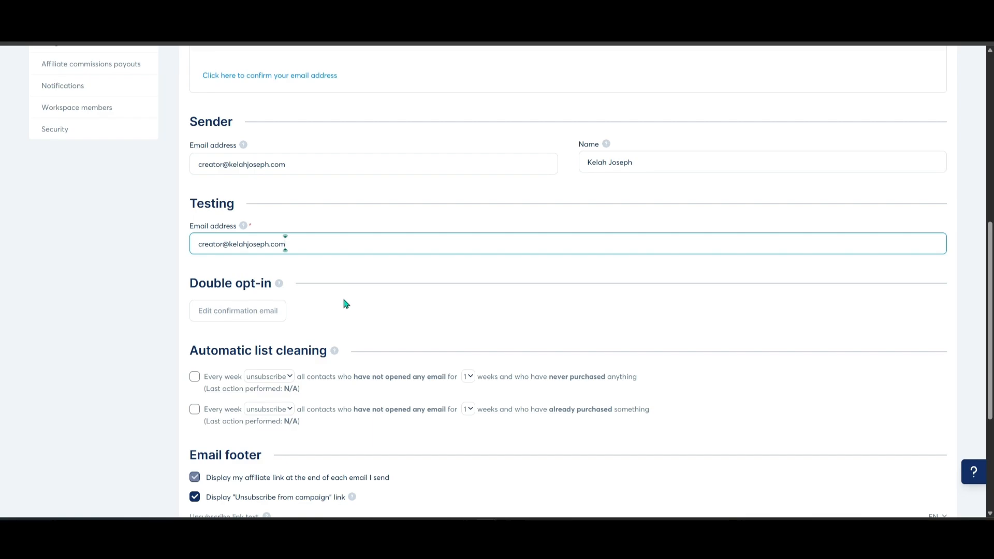
scroll(346, 304, "down", 4)
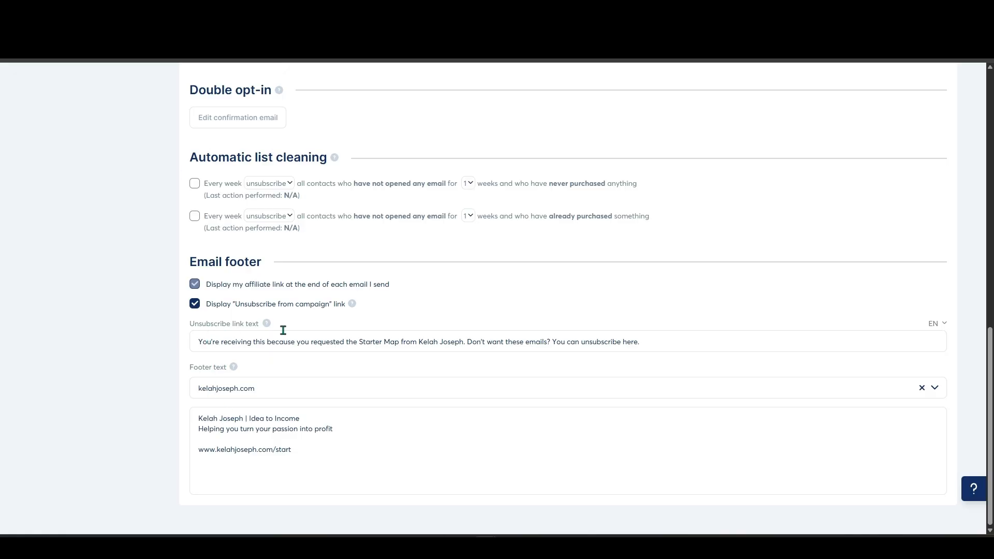
scroll(283, 329, "up", 5)
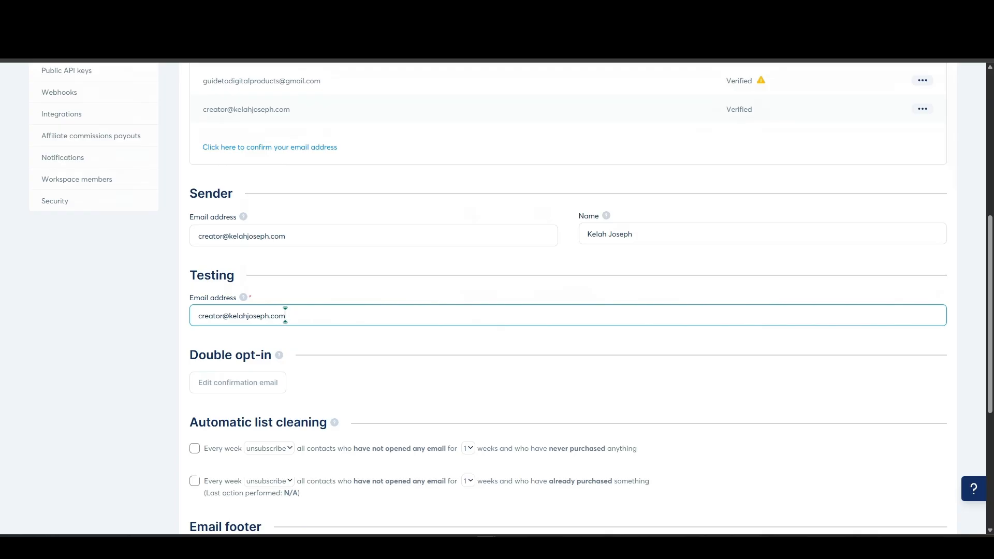
scroll(285, 315, "up", 6)
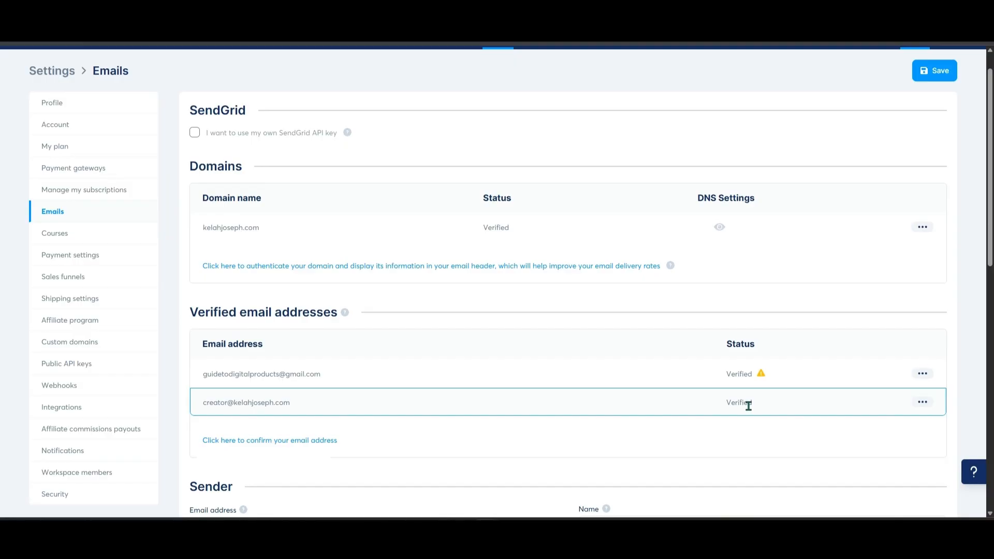
scroll(748, 405, "down", 5)
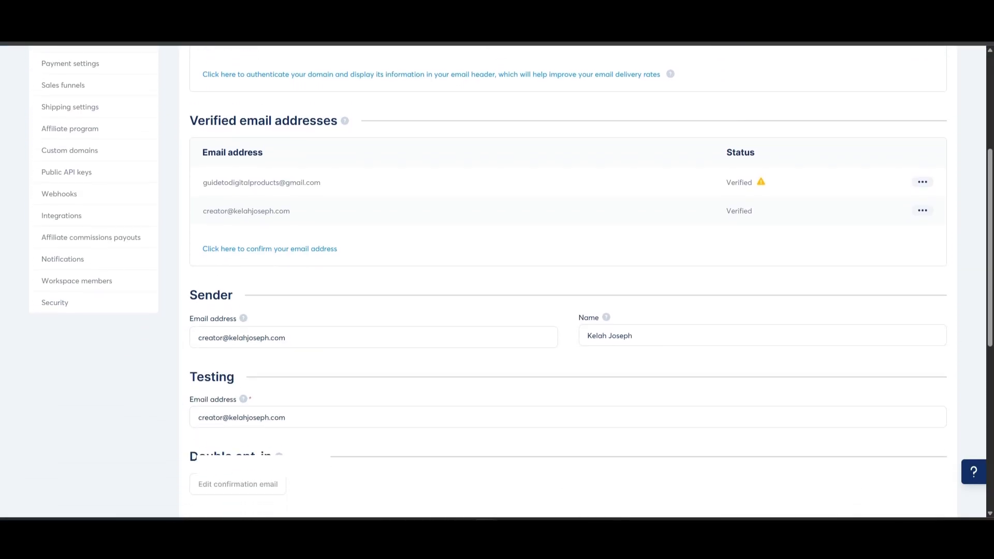
scroll(493, 281, "down", 4)
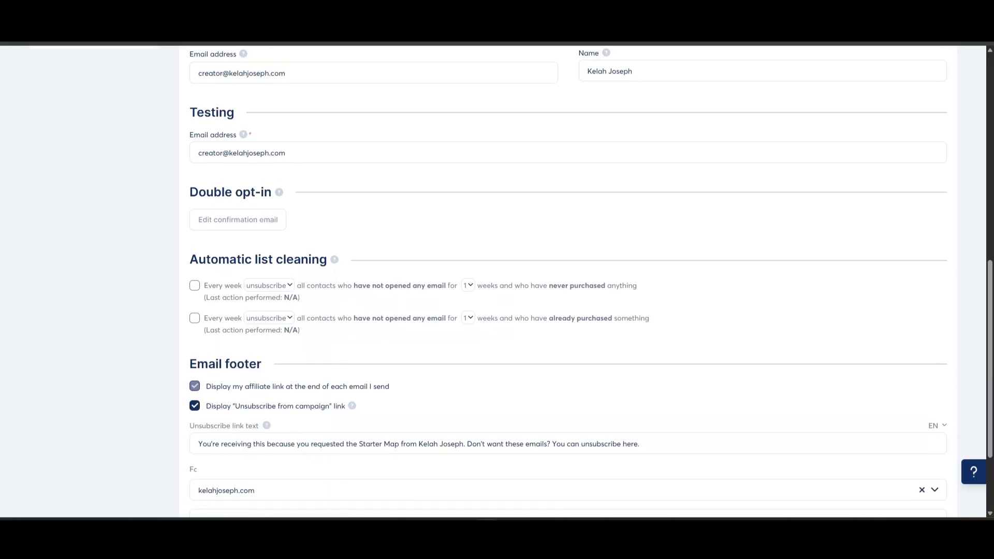
scroll(568, 281, "up", 5)
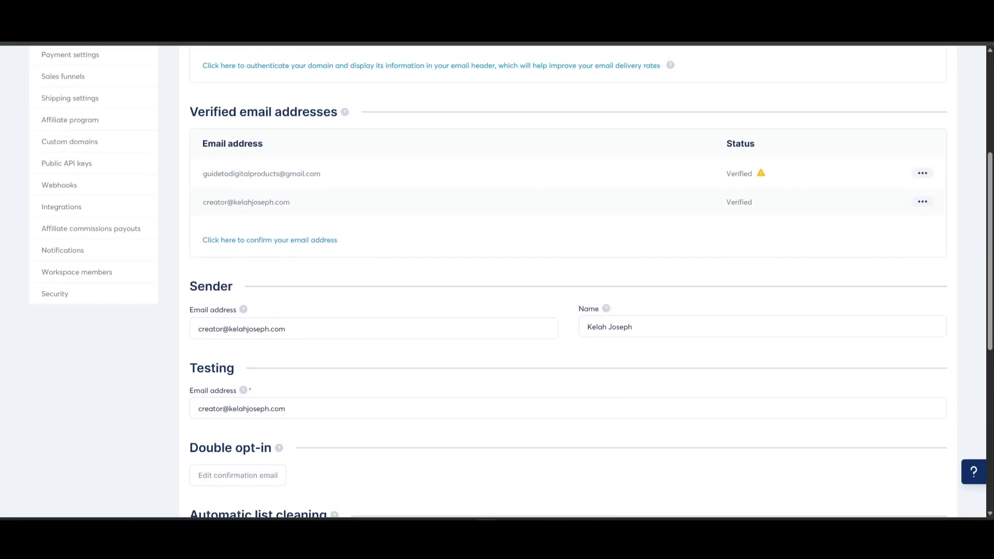
Begin a new email campaign and name it Starter Kit Welcome Sequence
left_click(664, 129)
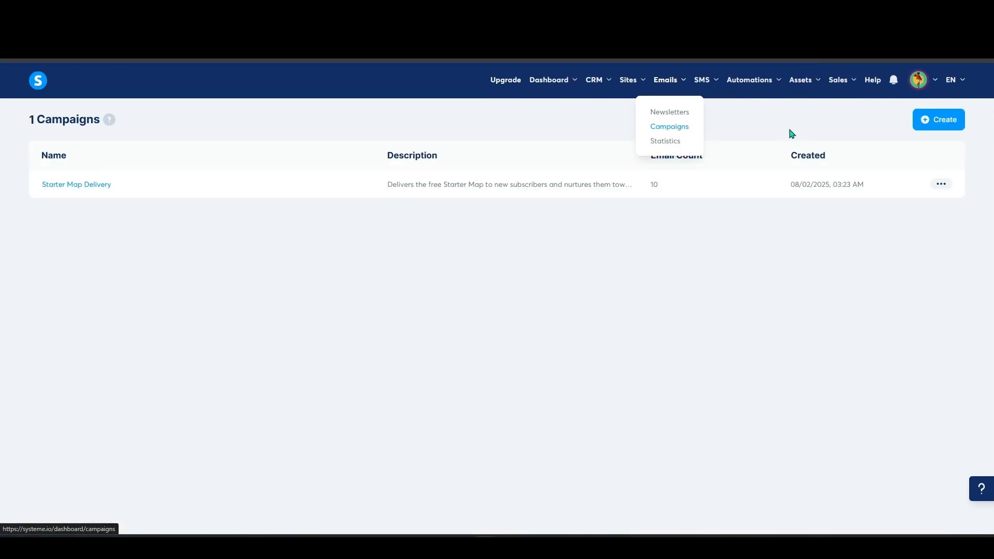
left_click(937, 120)
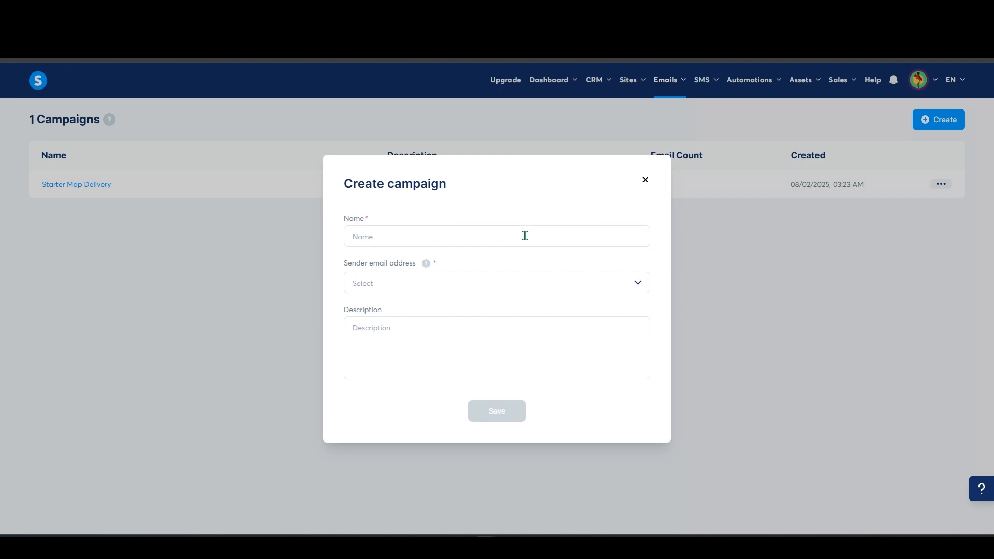
left_click(525, 235)
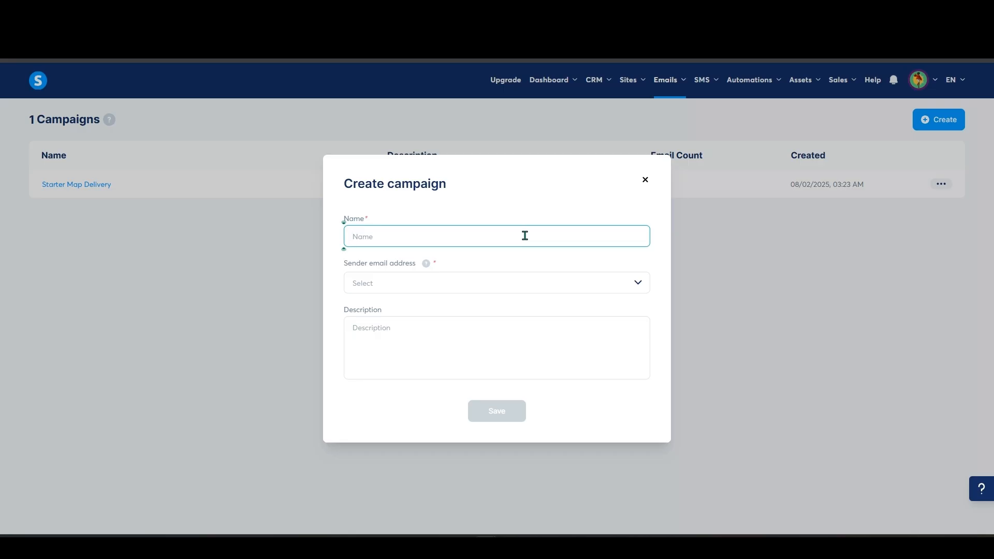
type("Starter")
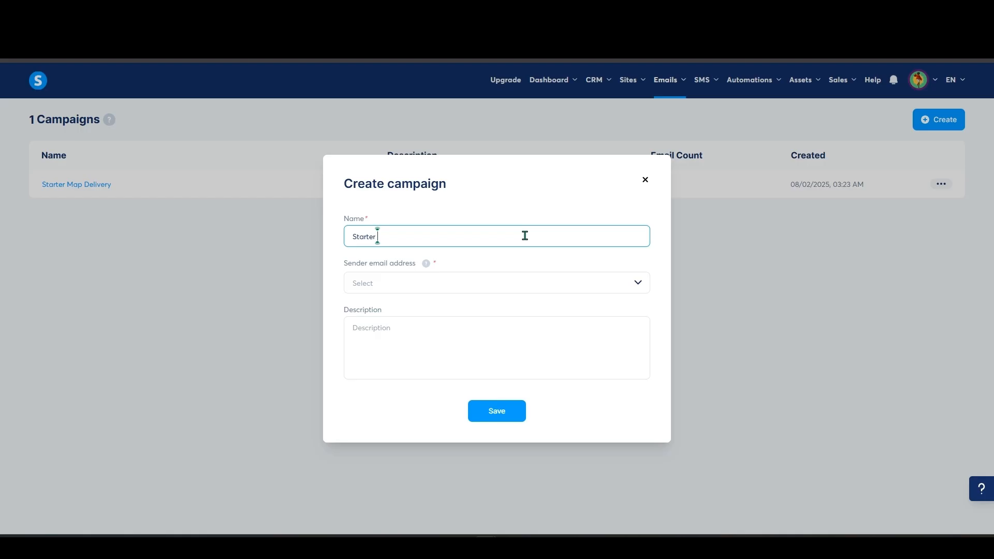
type(" Kit WElcome Sequence")
left_click(395, 242)
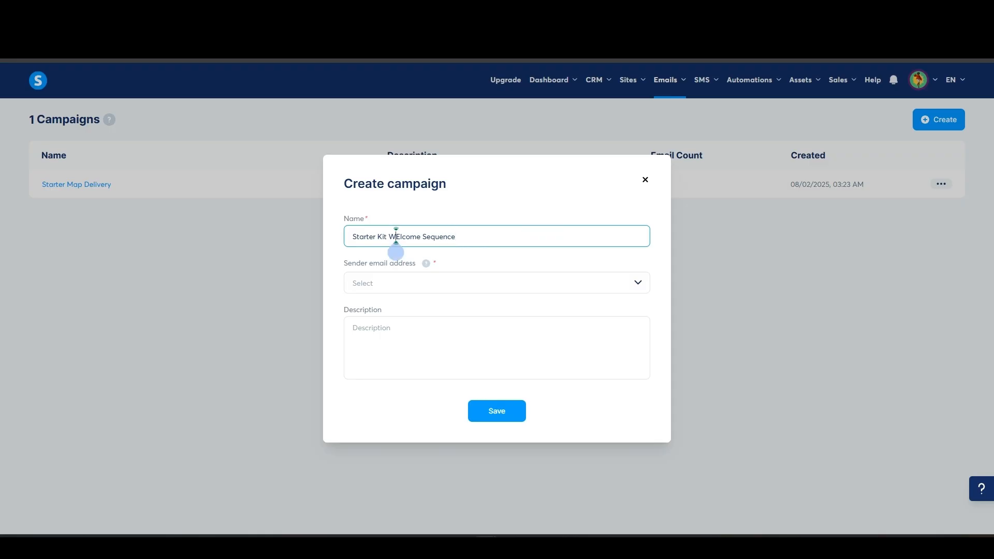
key("Delete")
type("e")
Select the verified sender email address for the new campaign and try to save it
left_click(639, 283)
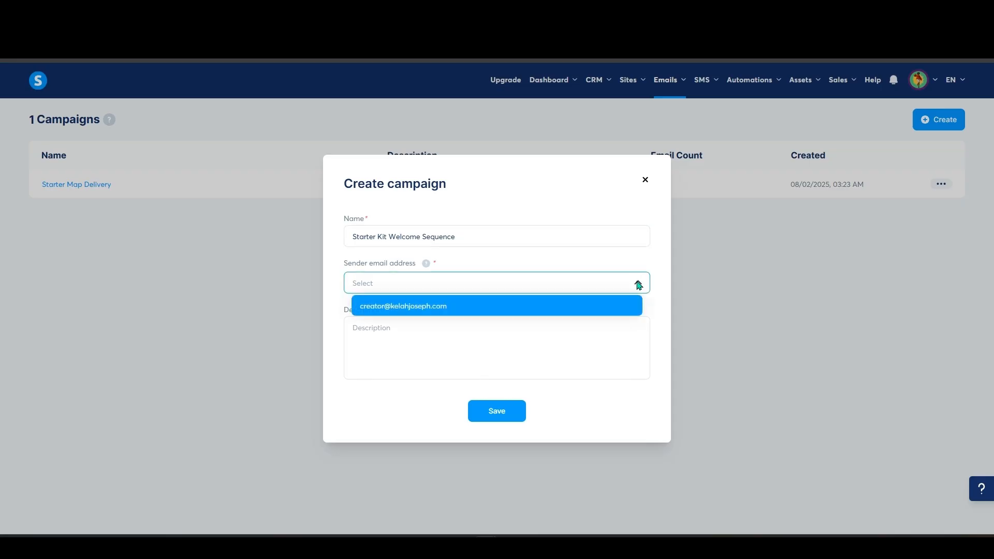
left_click(591, 303)
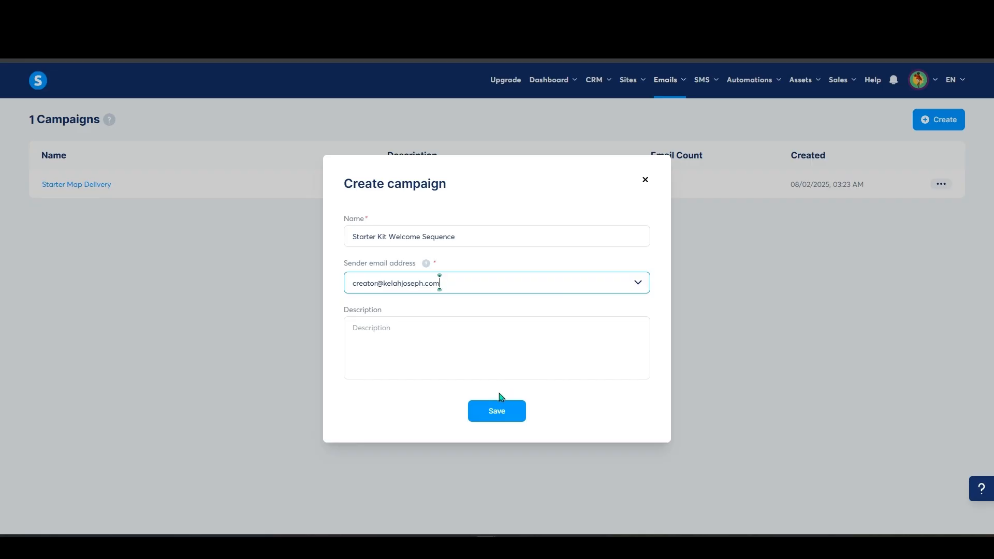
left_click(495, 413)
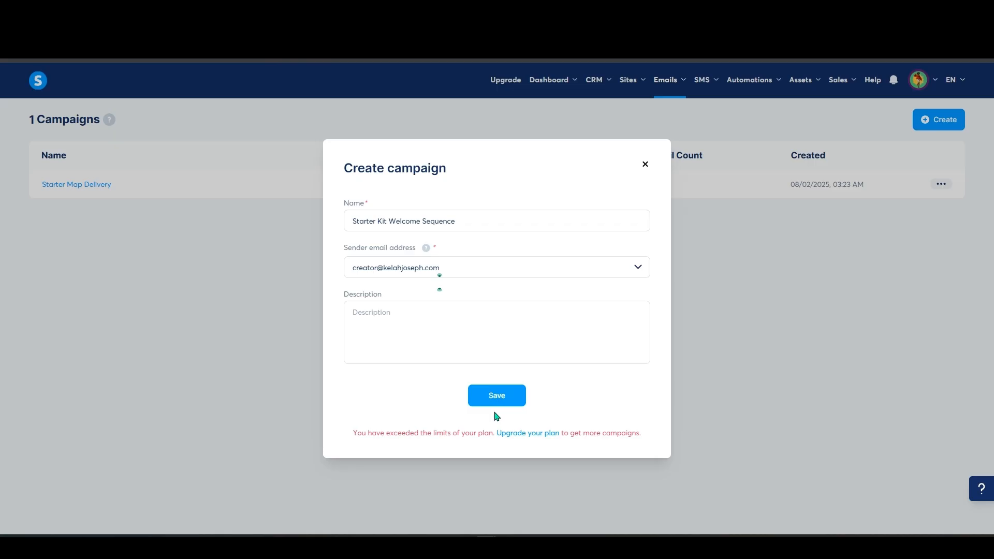
Add an email to the existing Starter Map Delivery campaign with the subject "Welcome! Here's what's next", using the classic editor
left_click(941, 184)
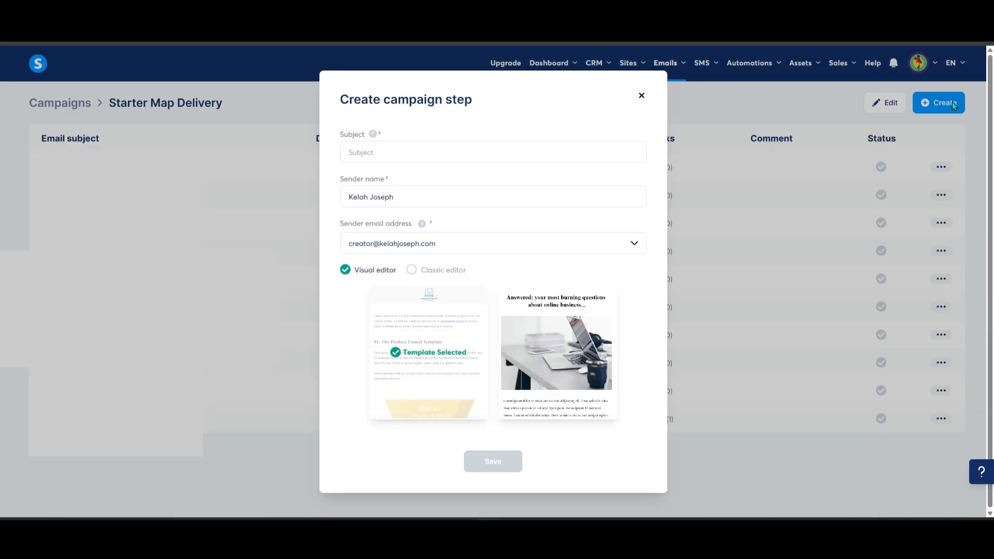
left_click(463, 149)
type("Welco")
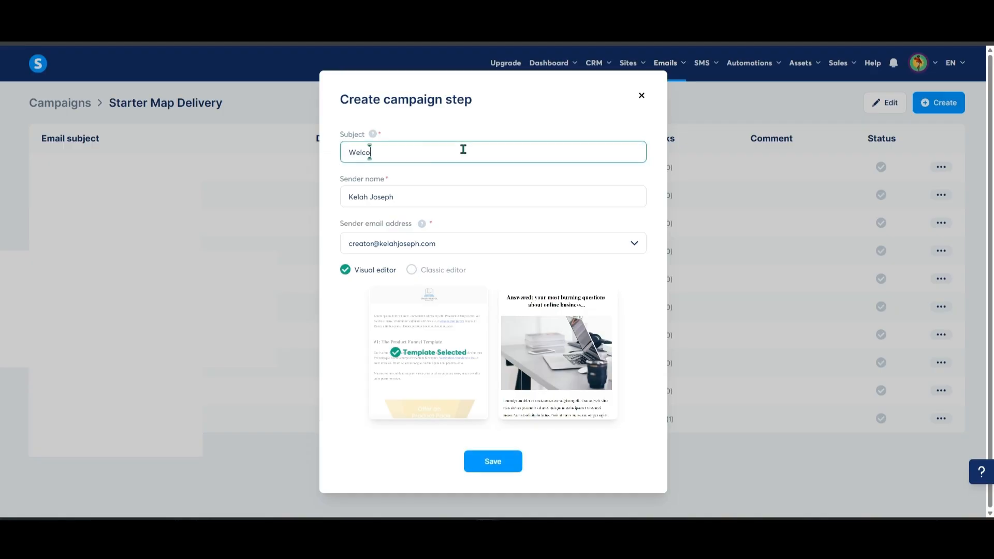
type("me! Here's what's next")
left_click(411, 270)
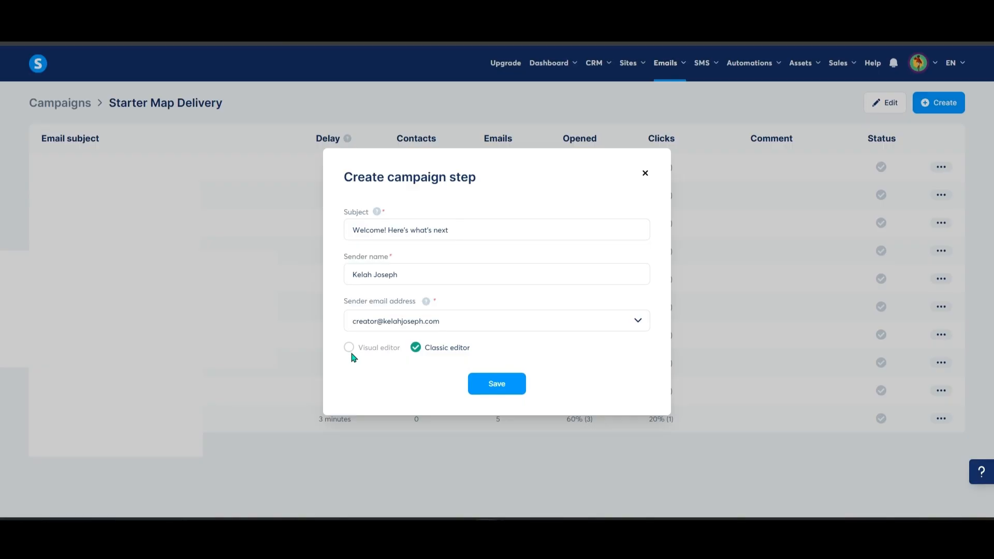
left_click(496, 384)
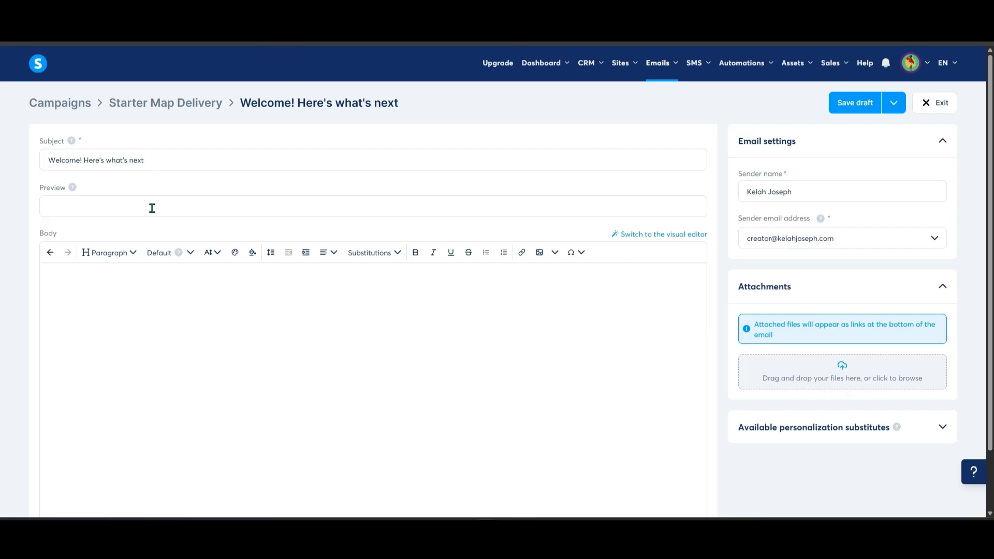
Paste the prepared Simple Digital Products Starter Kit welcome message into the email body
left_click(45, 269)
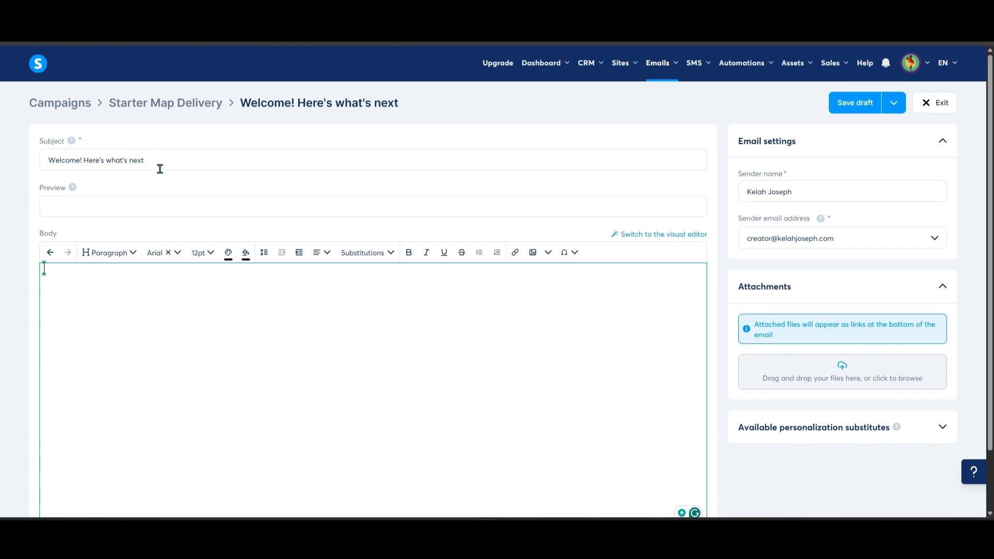
left_click(85, 284)
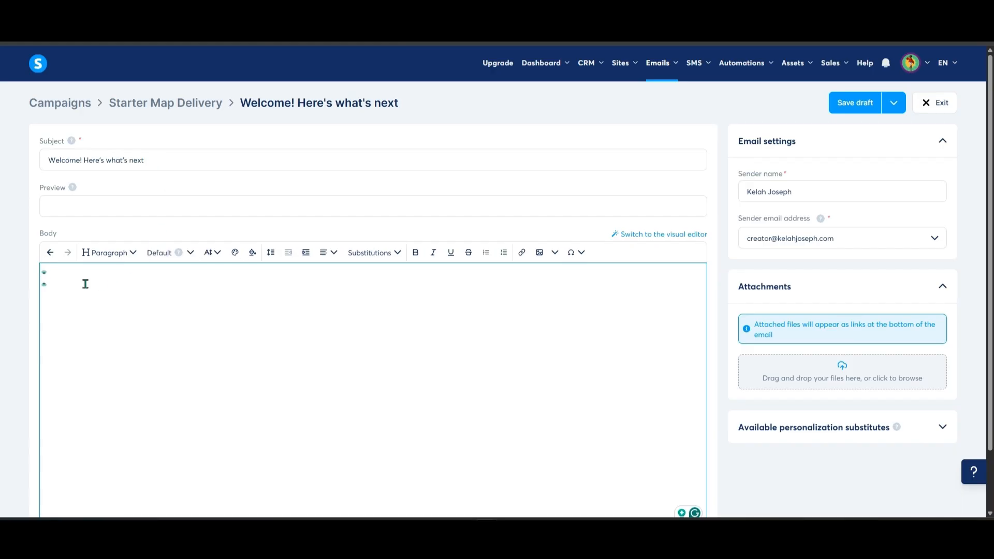
key("ctrl+v")
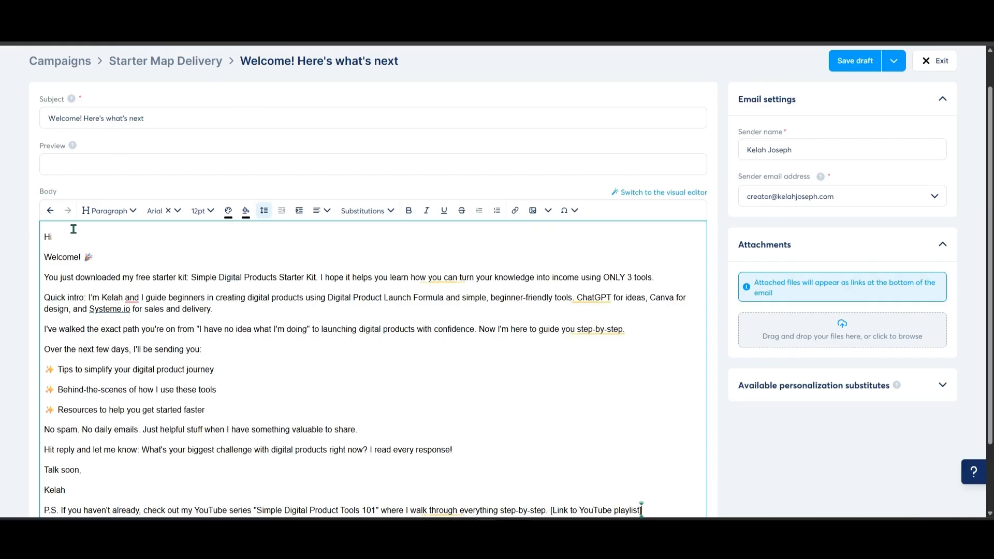
Insert the First name substitution after "Hi" in the email's greeting
left_click(70, 235)
left_click(391, 211)
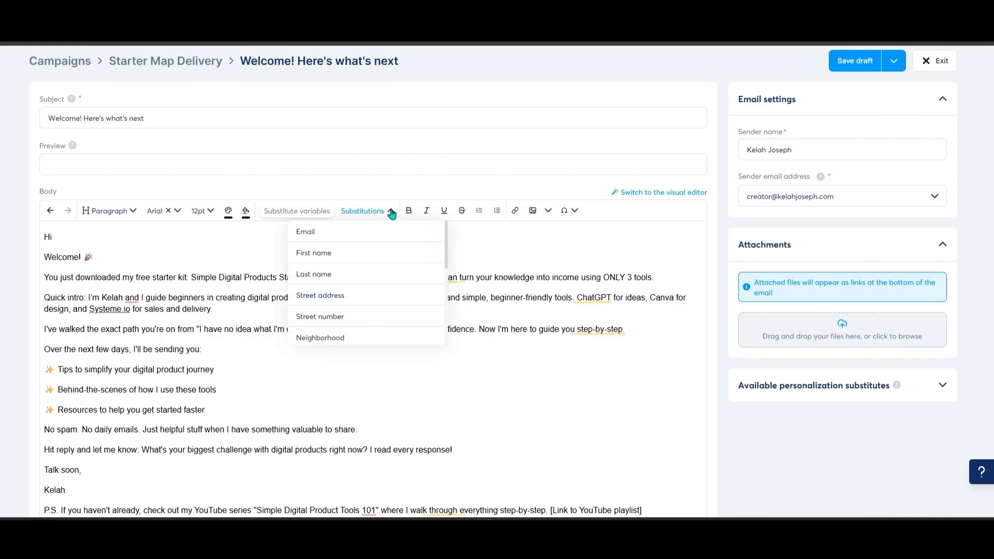
left_click(328, 249)
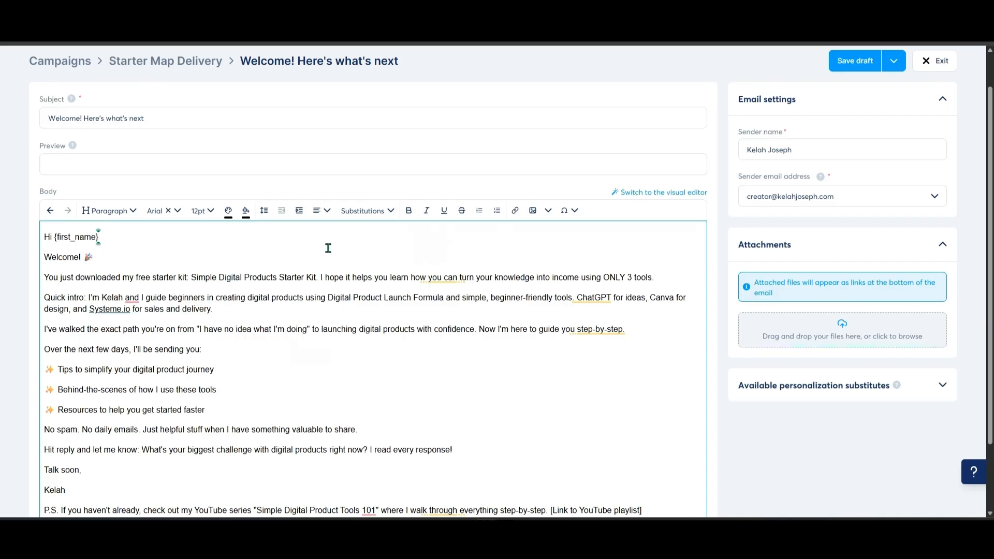
Attach FINDYOURDIGITALPRODUCTIDEATheStarterMapBmin.pdf from the stored files to the welcome email
left_click_drag(316, 278, 39, 275)
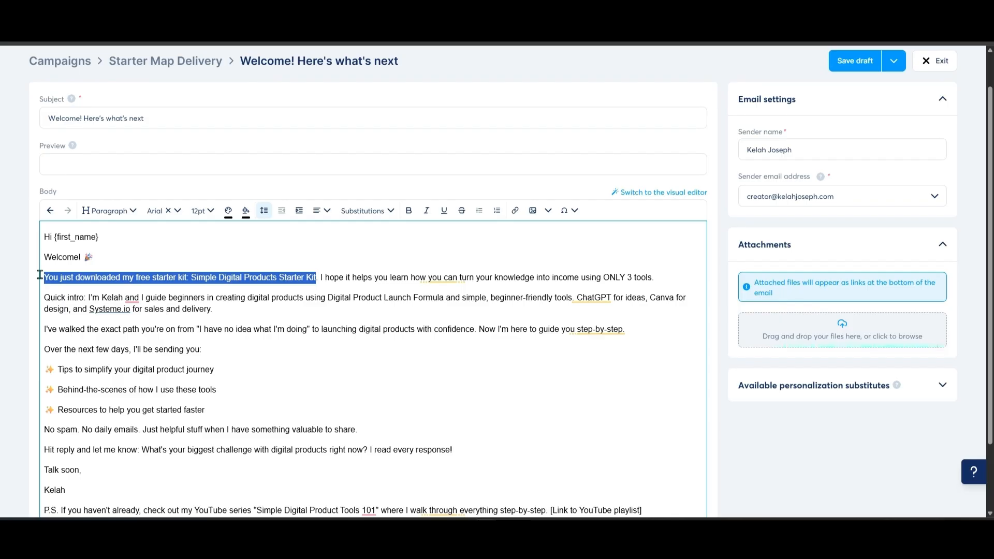
scroll(852, 305, "down", 2)
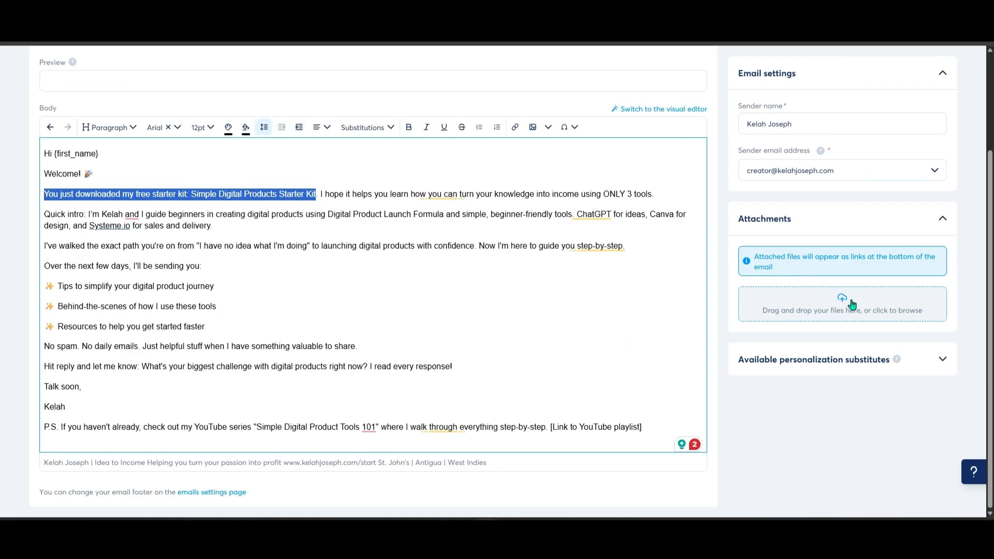
left_click(852, 305)
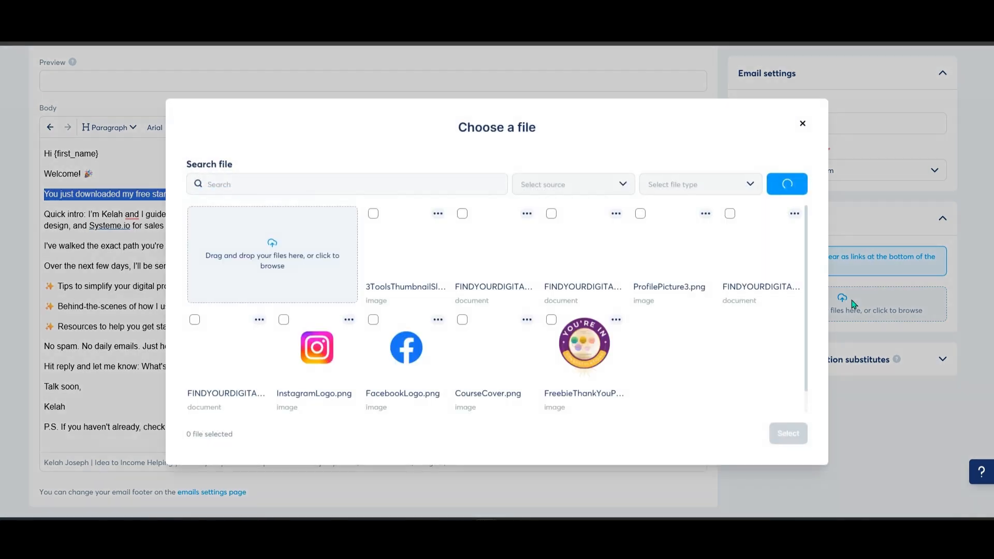
left_click(462, 213)
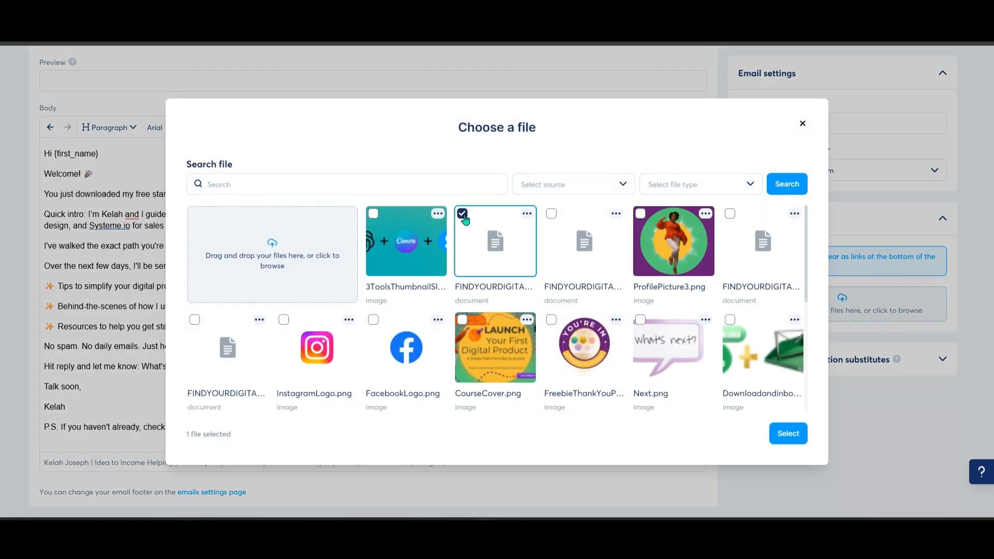
left_click(788, 433)
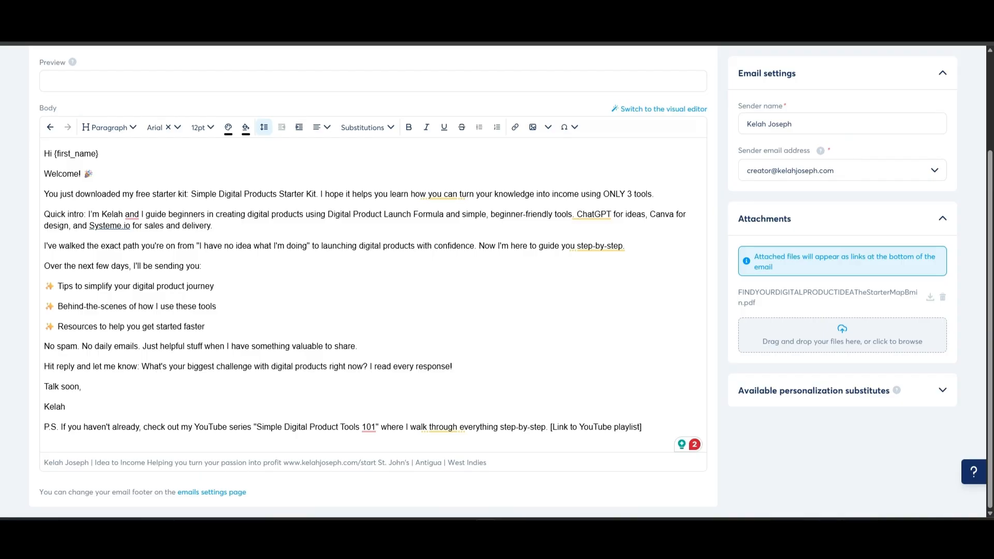
Review the welcome email's body: the quick intro, the upcoming content list, the reply question and the P.S. line
scroll(373, 282, "up", 1)
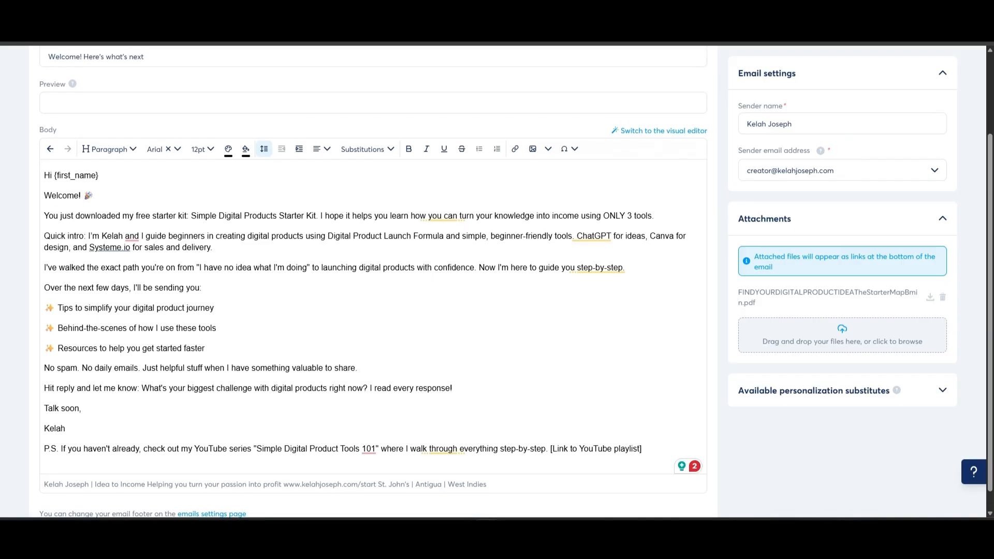
scroll(373, 282, "down", 1)
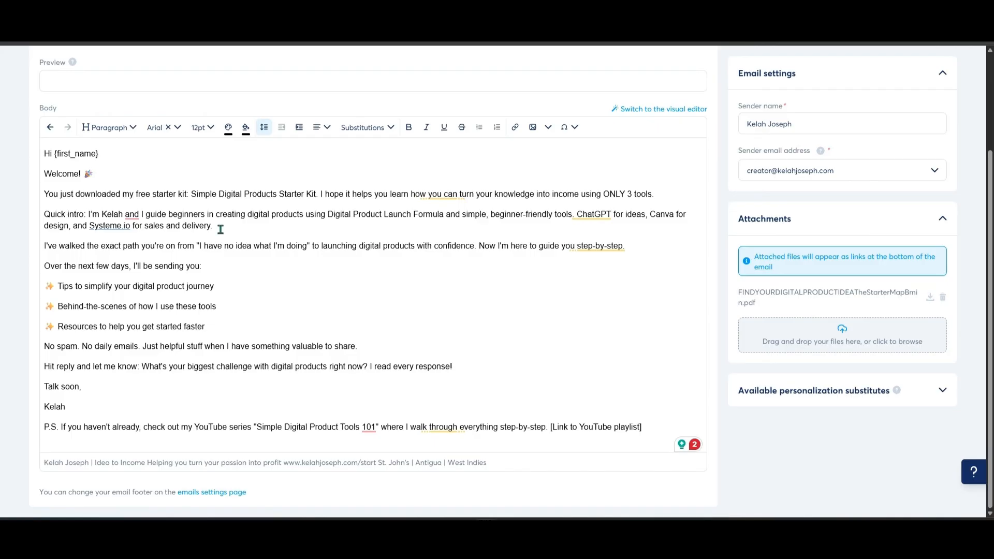
left_click_drag(214, 227, 40, 213)
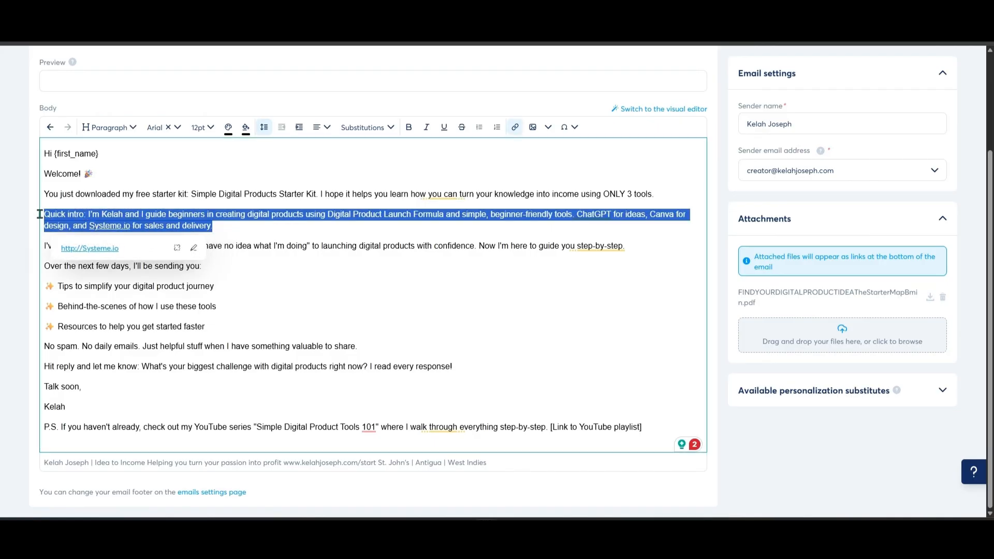
left_click(282, 276)
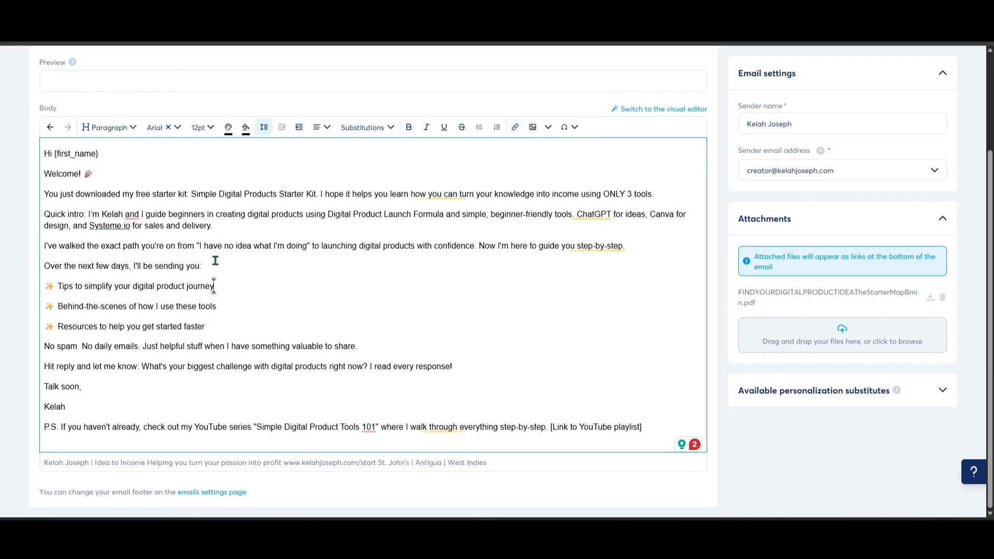
left_click_drag(202, 265, 23, 266)
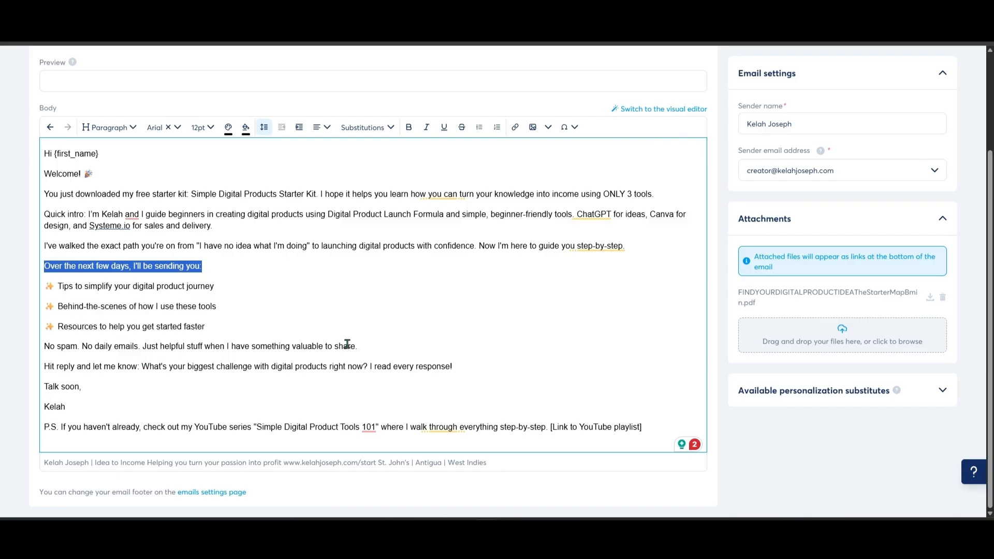
left_click_drag(368, 367, 139, 368)
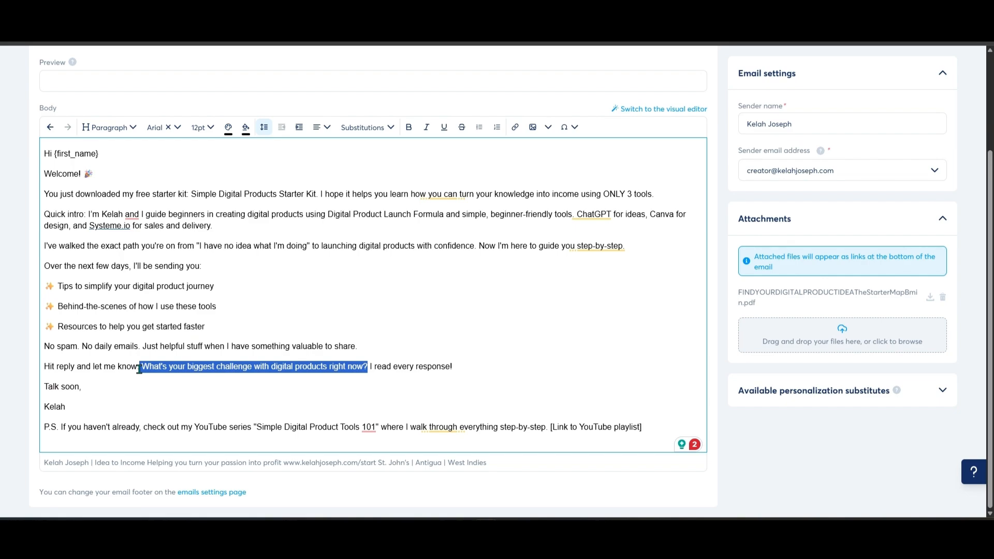
left_click_drag(61, 427, 32, 424)
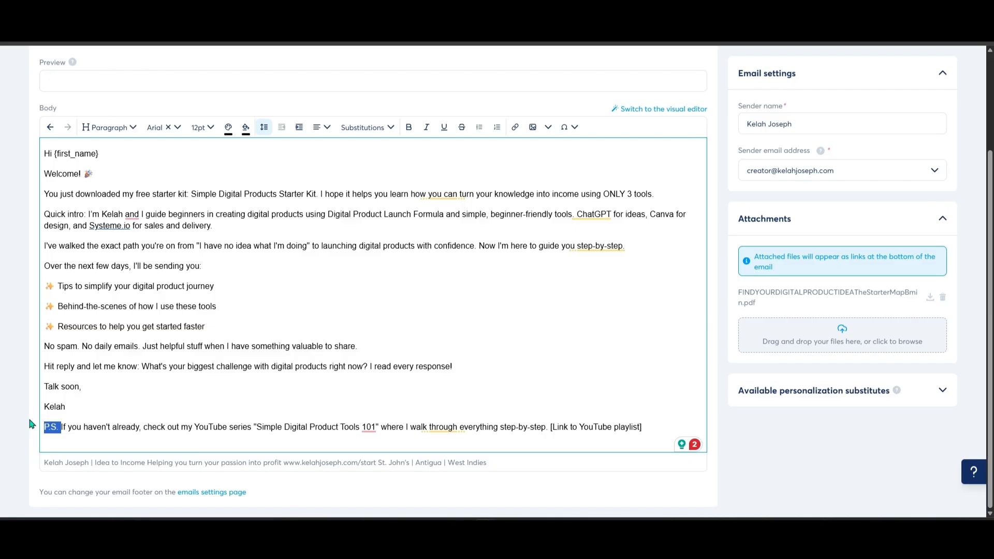
Save and publish the welcome email, activating it with a sending delay of 3 minutes
left_click(894, 102)
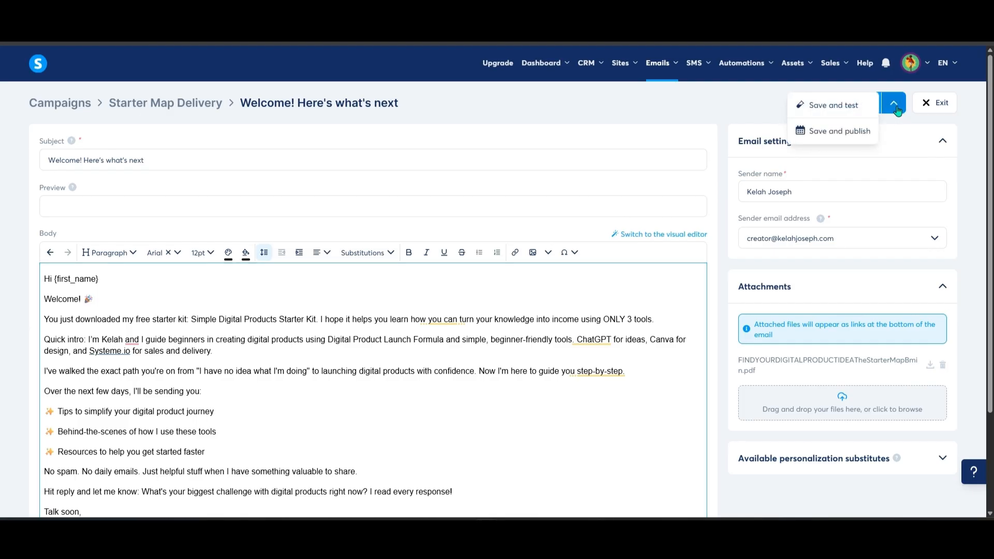
left_click(840, 132)
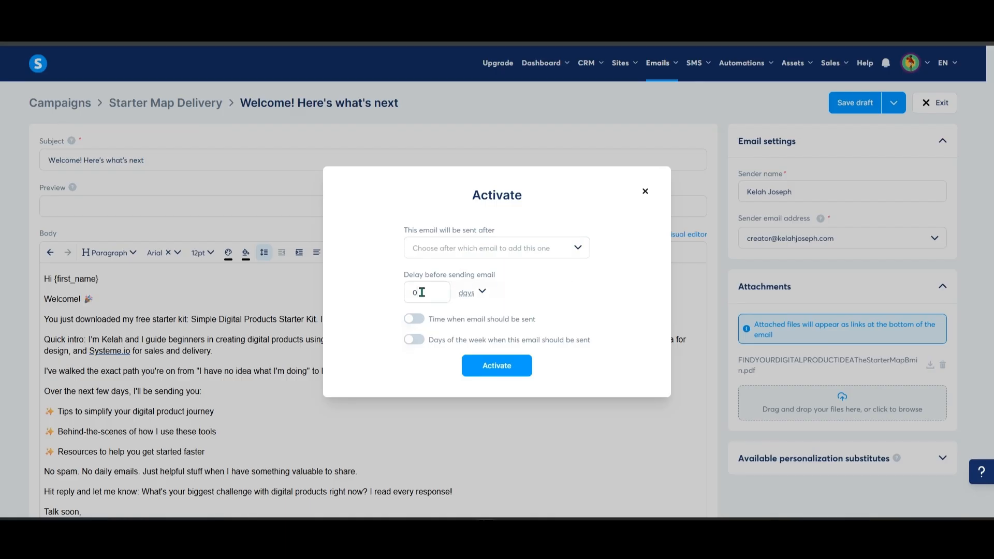
left_click_drag(418, 291, 406, 292)
type("3")
left_click(481, 292)
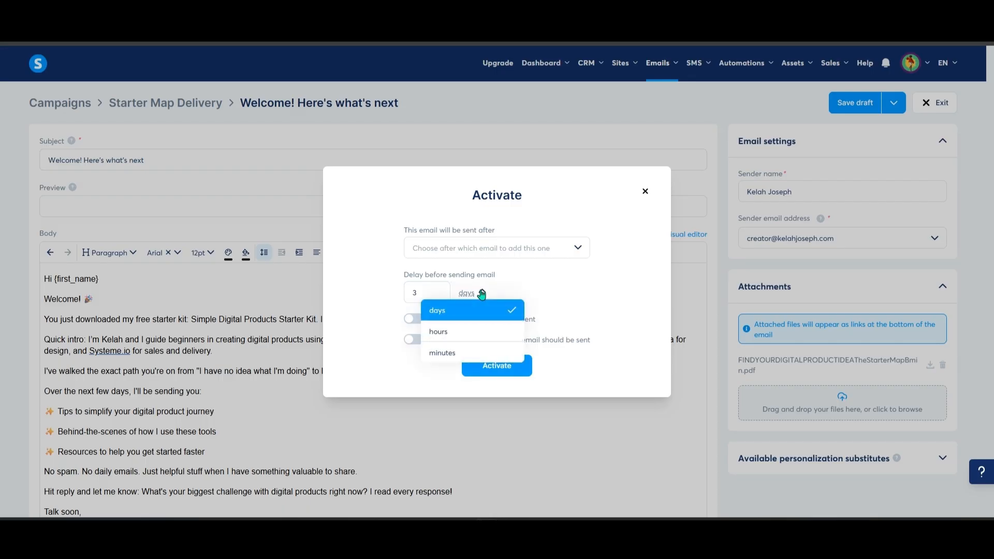
left_click(460, 351)
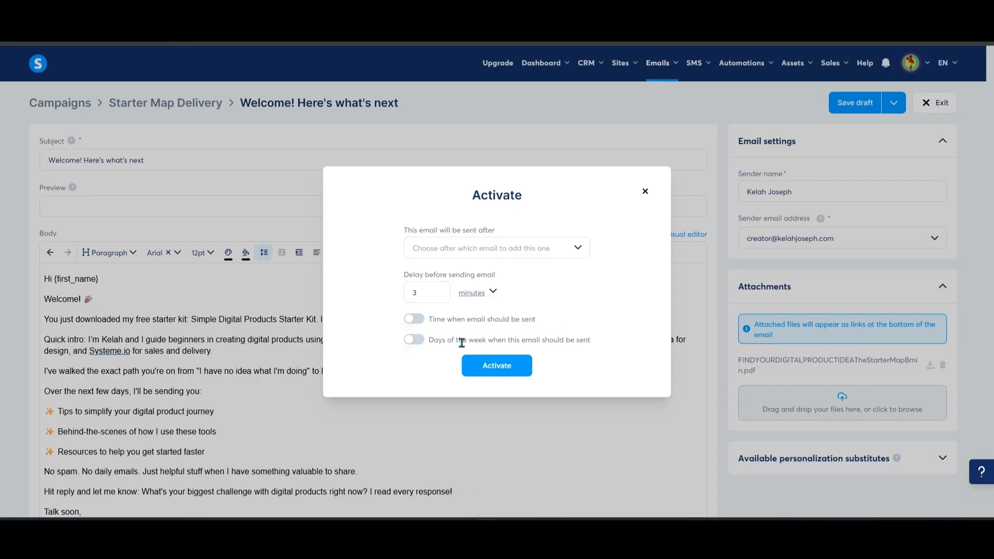
left_click(511, 371)
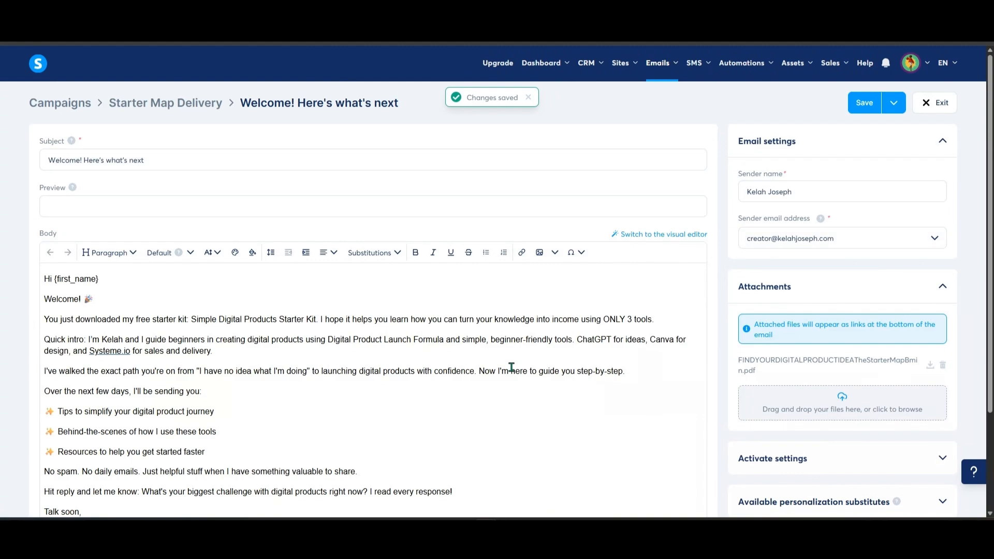
Check the welcome email's activation settings, then save the email and exit to the Starter Map Delivery campaign
scroll(963, 363, "down", 3)
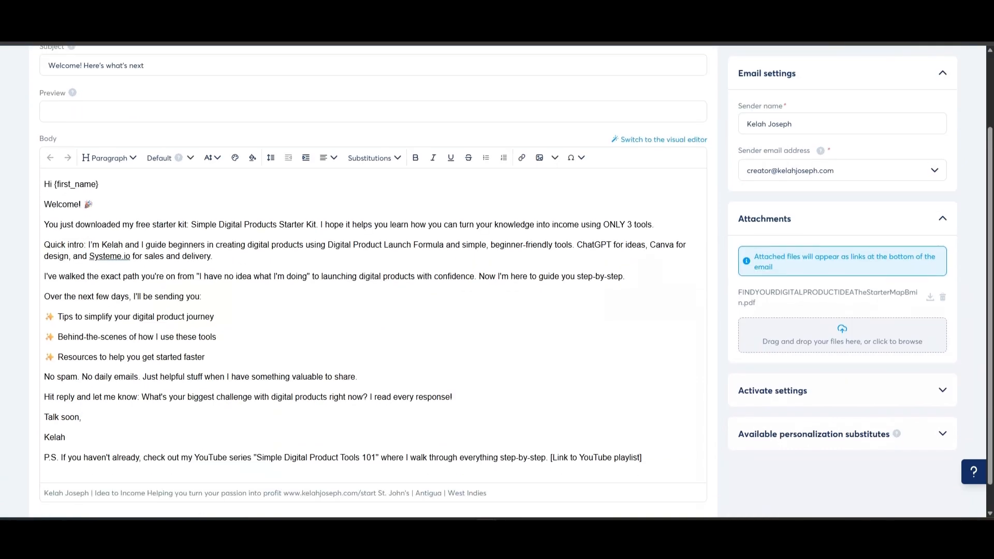
left_click(943, 393)
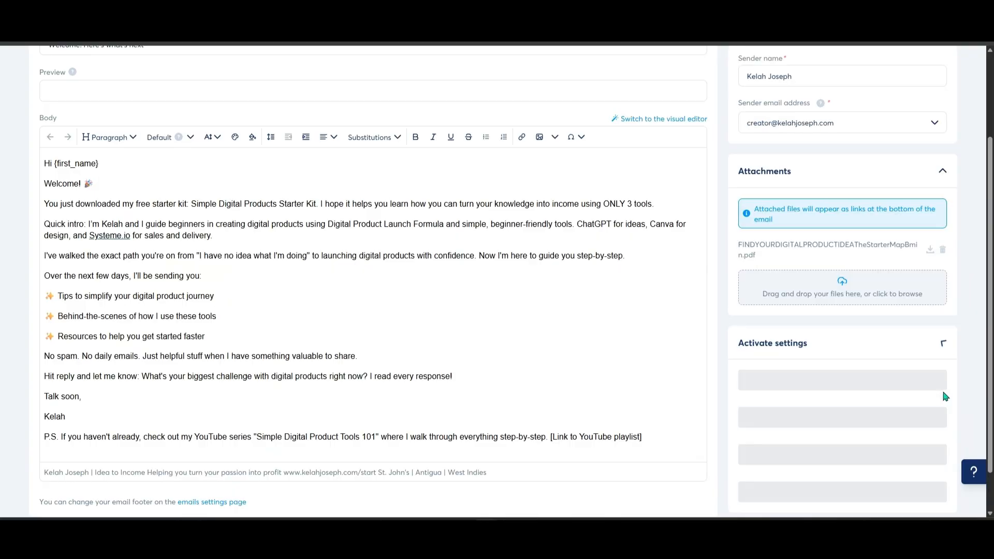
scroll(945, 396, "down", 1)
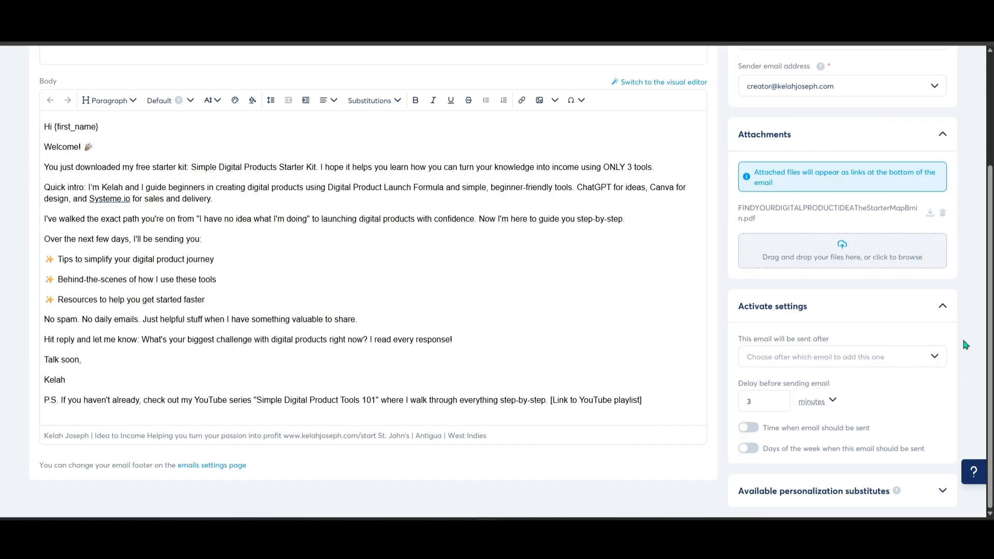
scroll(988, 343, "up", 4)
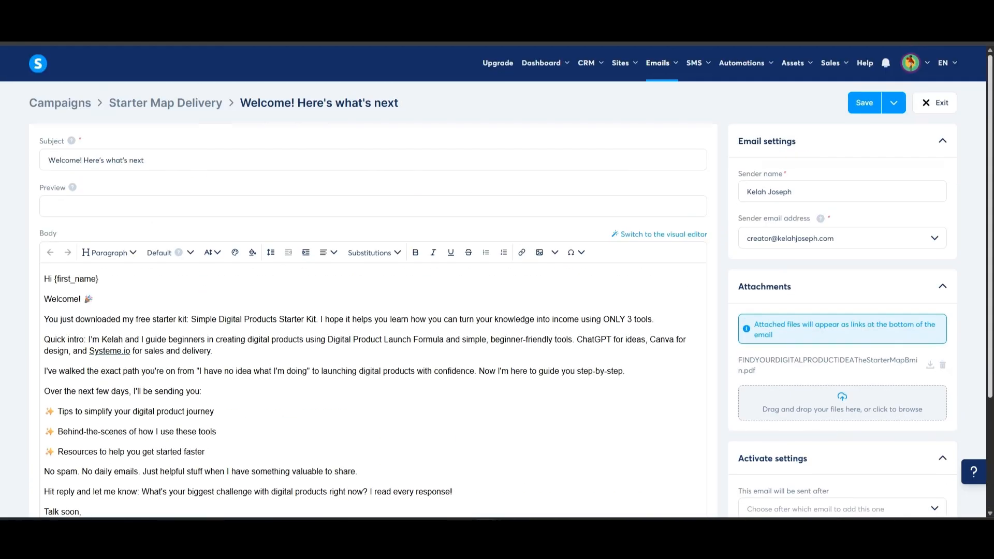
left_click(864, 103)
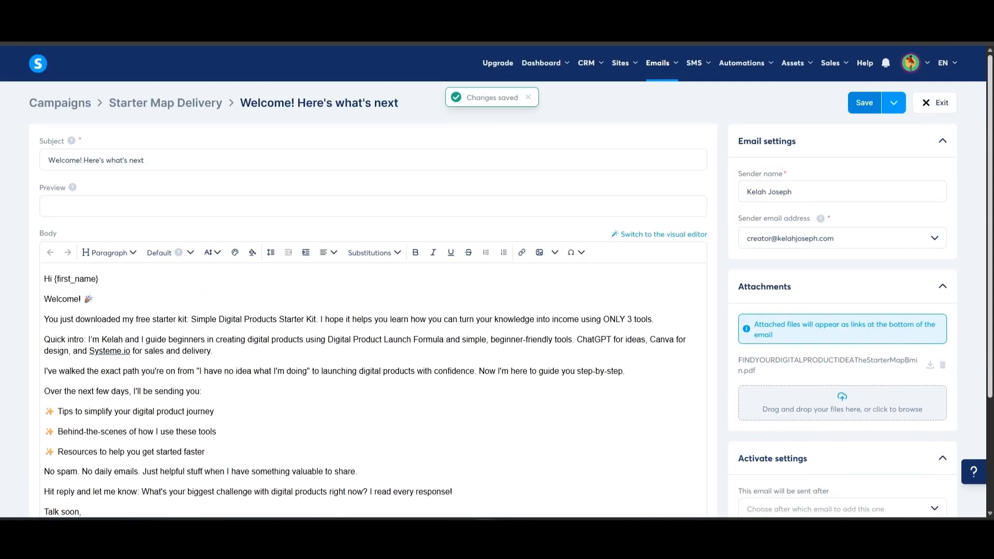
left_click(936, 103)
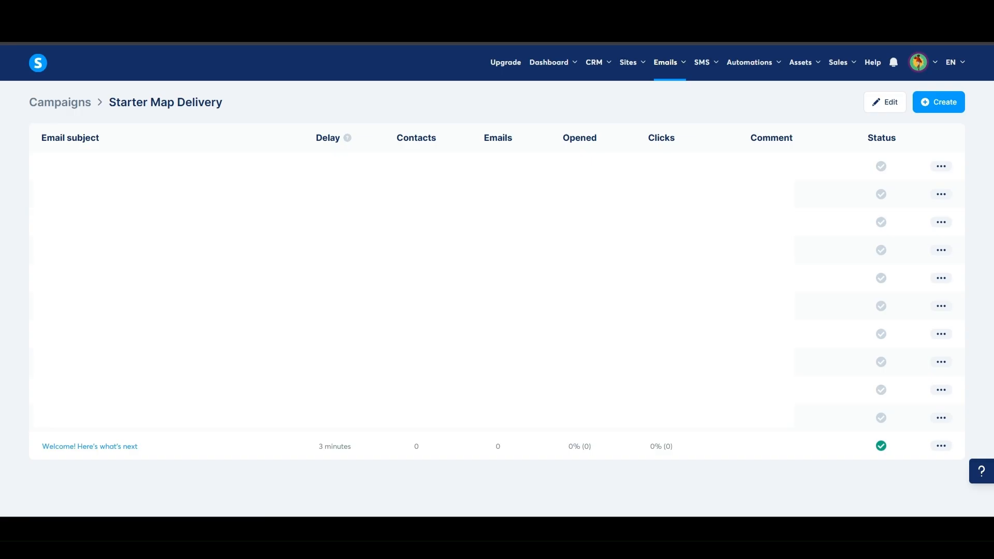
Add another email to the campaign with the subject "Here's what I wish I knew when I started", using the classic editor
left_click(931, 104)
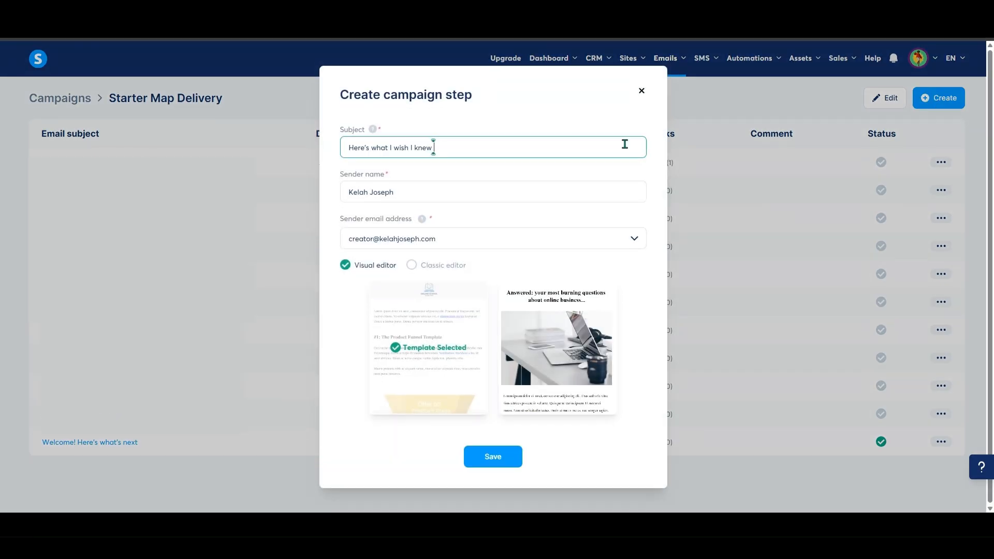
type("when I started")
left_click(412, 265)
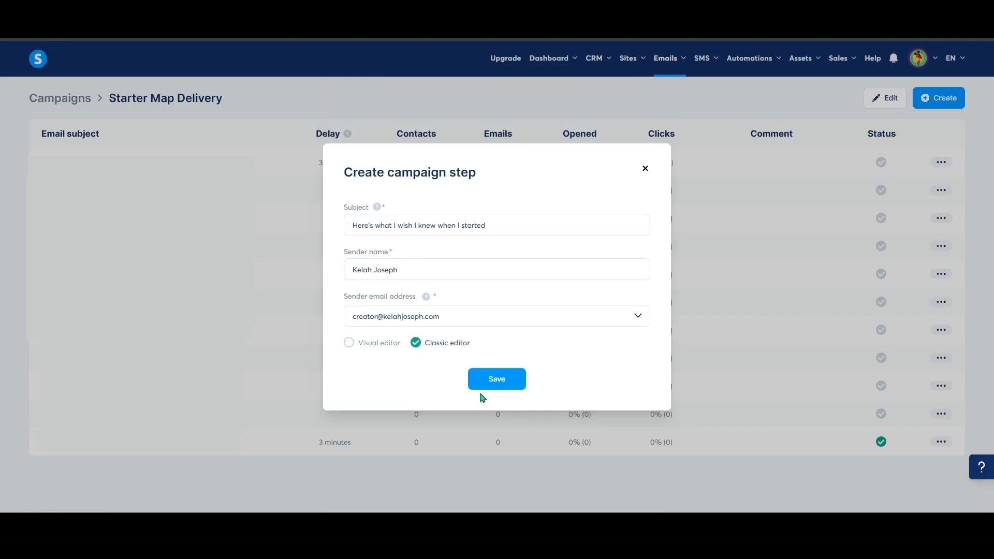
left_click(499, 386)
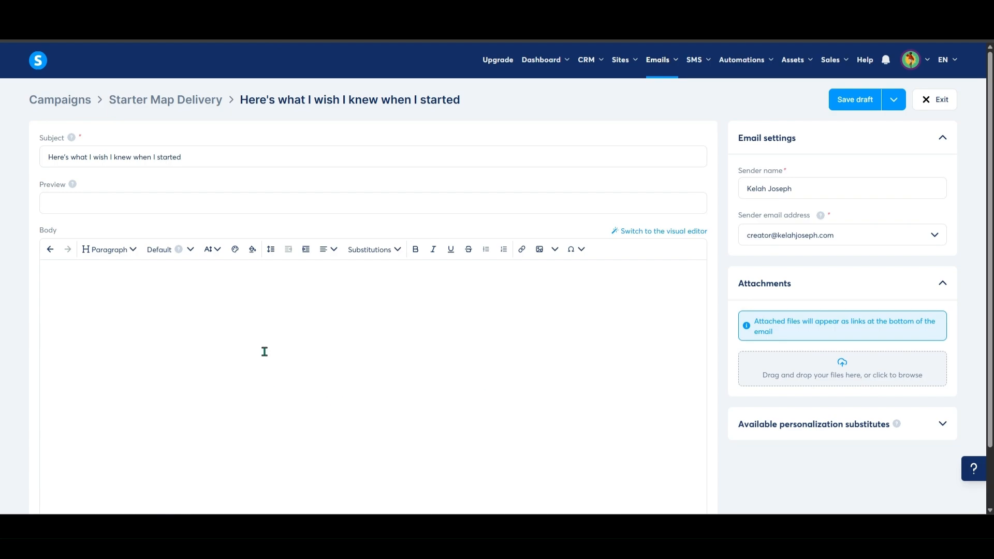
Paste the prepared "Quick question" starter kit follow-up message into the body and insert the First name substitution after "Hi"
left_click(249, 313)
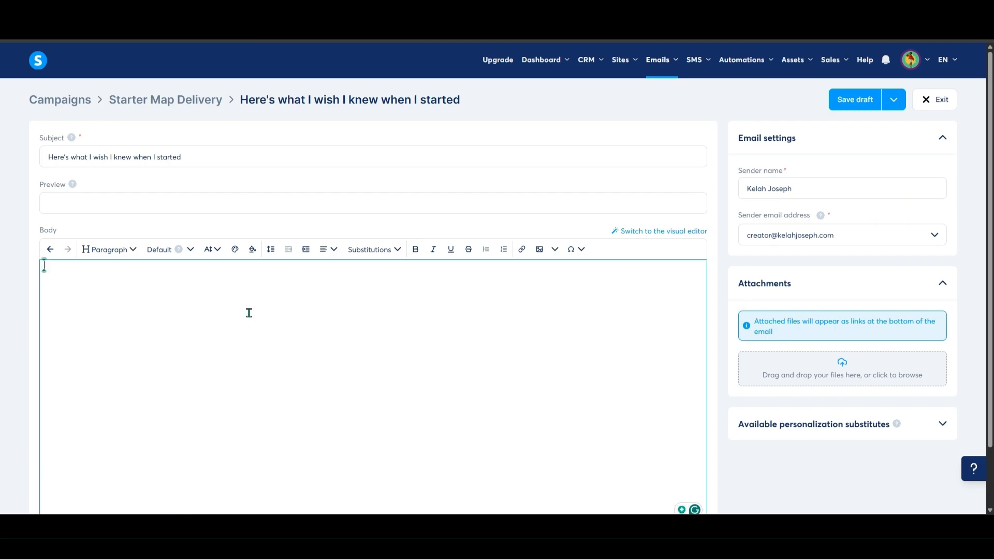
type("Hi Quick question: Have you had a chance to go through the starter kit I sent you? I wanted to share something I wish someone had told me when I started: [Share a valuable tip, lesson, or mistake you made]. [2-3 paragraphs expanding on this tip with actionable advice] This is exactly why I created my YouTube series \"Simple Digital Product Tools 101\"—to help you avoid the overwhelm and confusion I experienced. If you haven't watched it yet, start with Episode 1: [Link to Episode 1]. It walks you through setting up ChatGPT for digital product creation (takes about 7 minutes). Let me know if you have questions—I'm here to help! Kelah P.S. I'm Systeme.io Certified, so if you ever need help setting up your funnels, just reply to this email. I also offer done-for-you setup if you want to skip the tech part and focus on creating.")
left_click(108, 267)
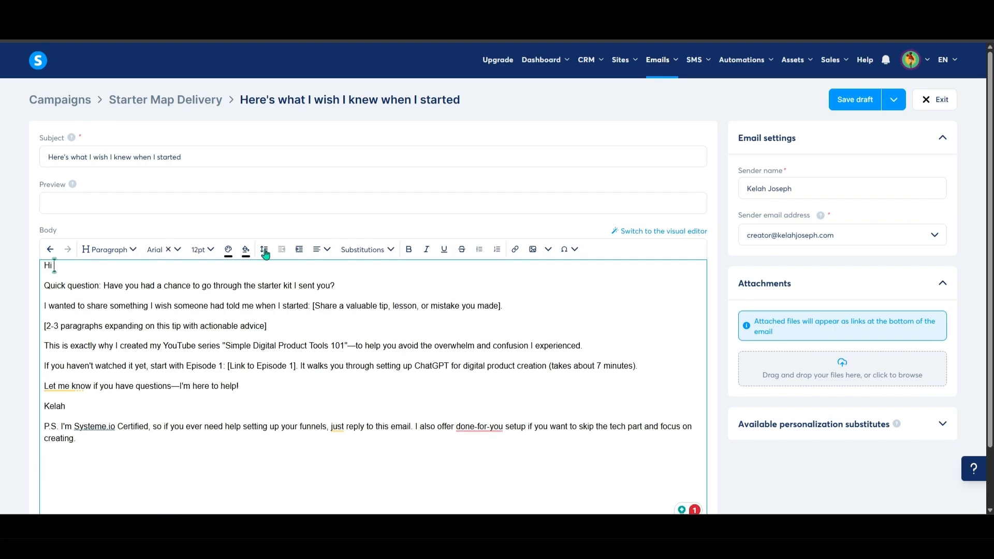
left_click(362, 249)
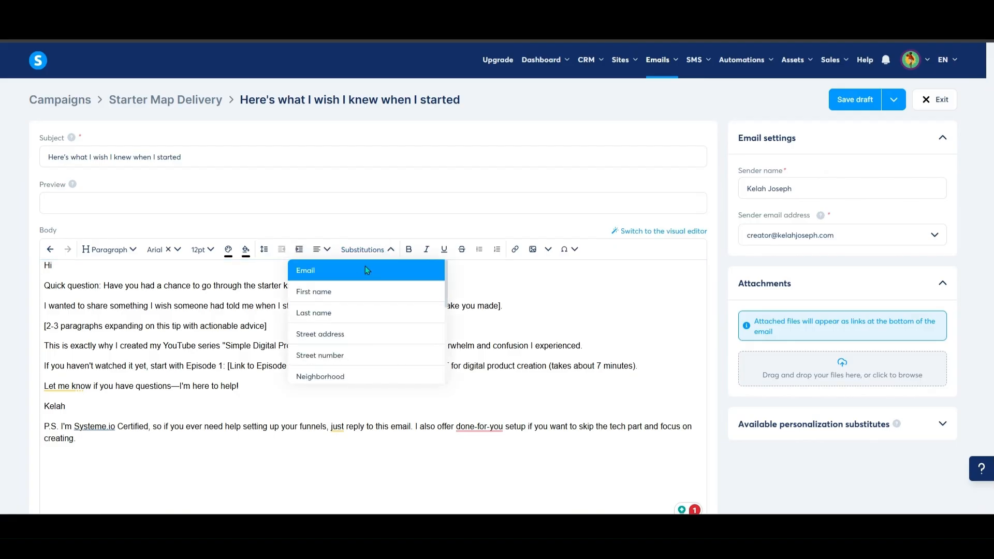
left_click(347, 289)
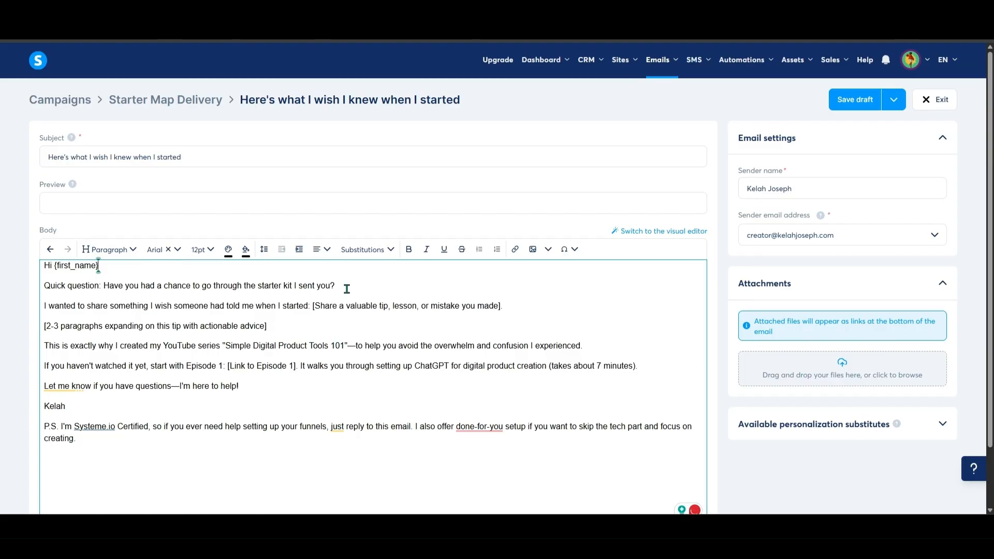
Save and publish the follow-up email, setting it to send 1 day after "Welcome! Here's what's next"
left_click(897, 105)
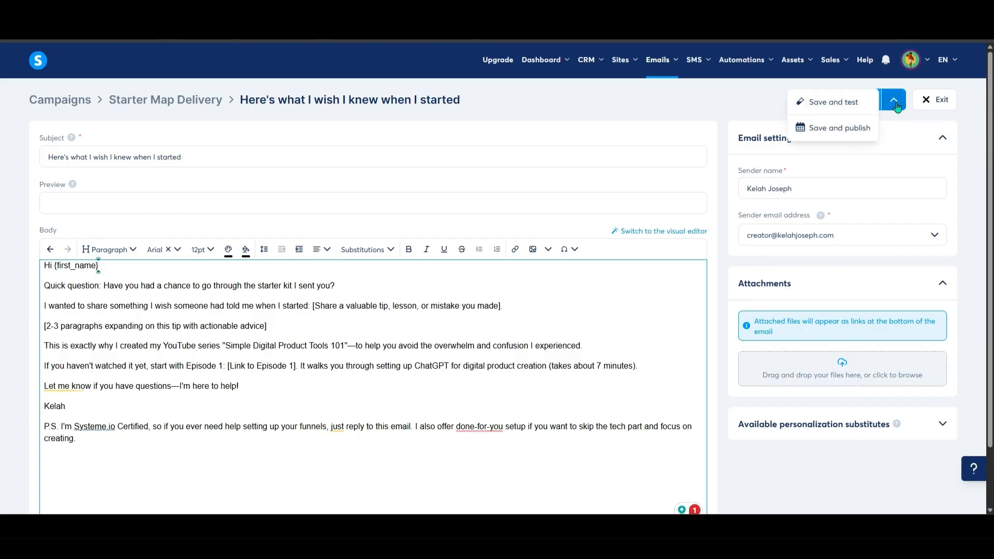
left_click(834, 134)
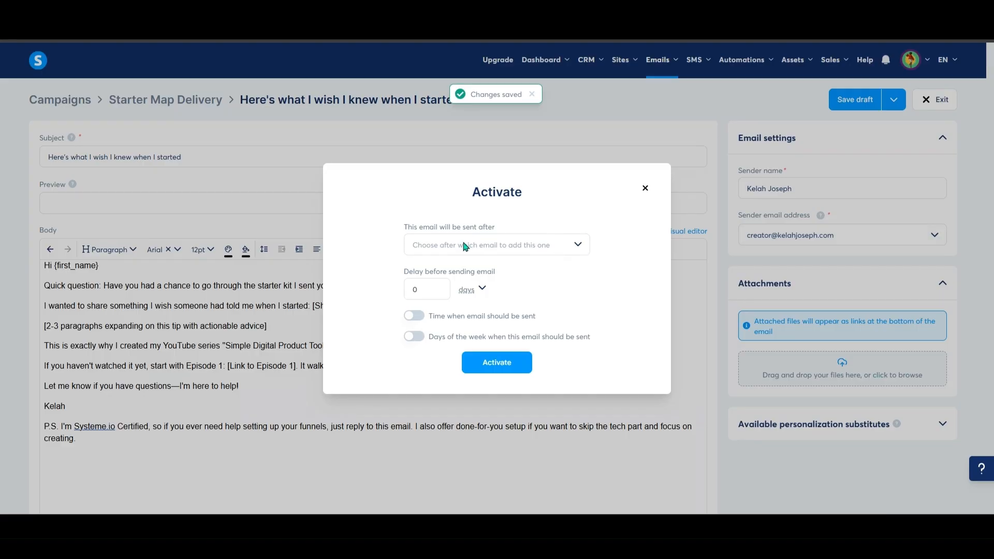
left_click(568, 249)
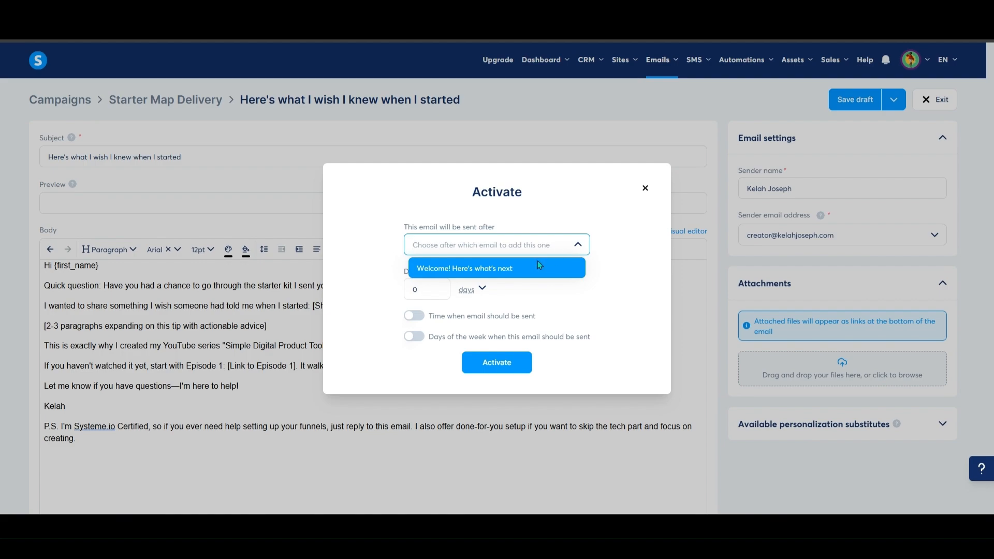
left_click(525, 269)
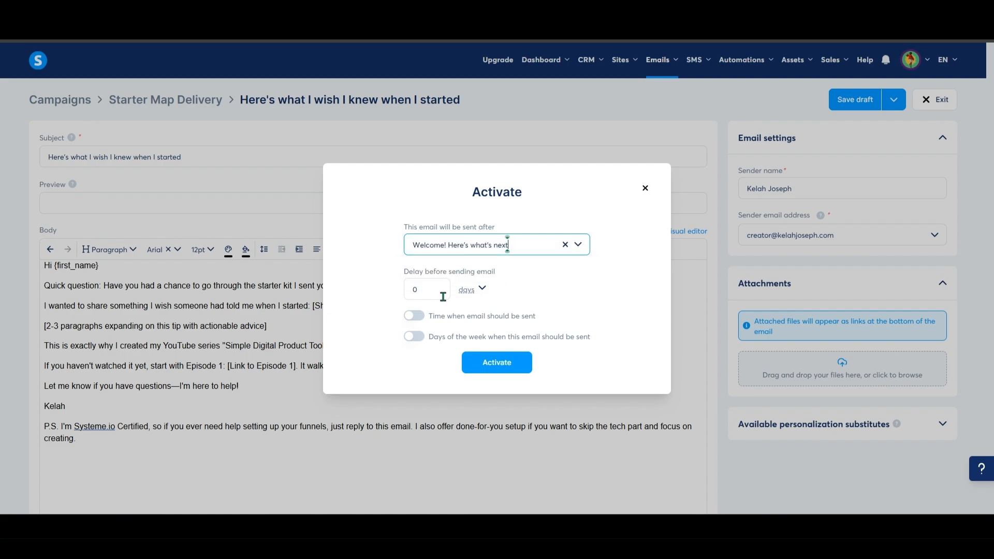
double_click(410, 296)
type("1")
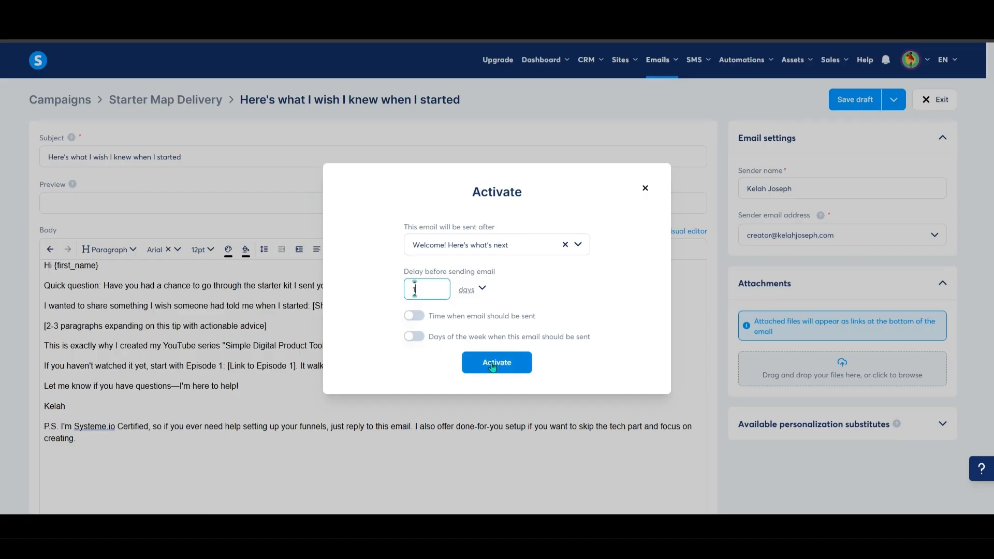
Schedule the email for 04:15 PM on Monday to Friday only, activate it, then save and exit to the campaign
left_click(414, 316)
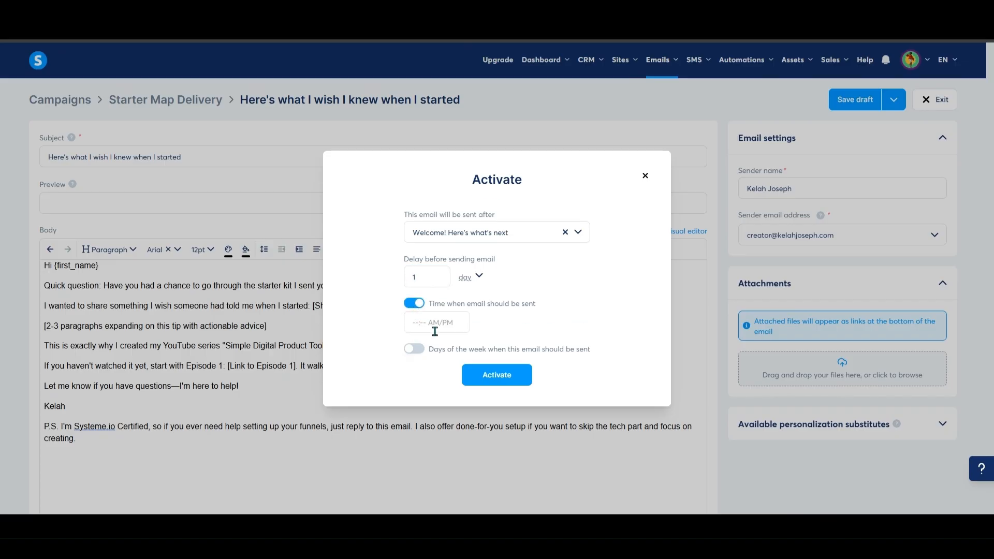
left_click(425, 324)
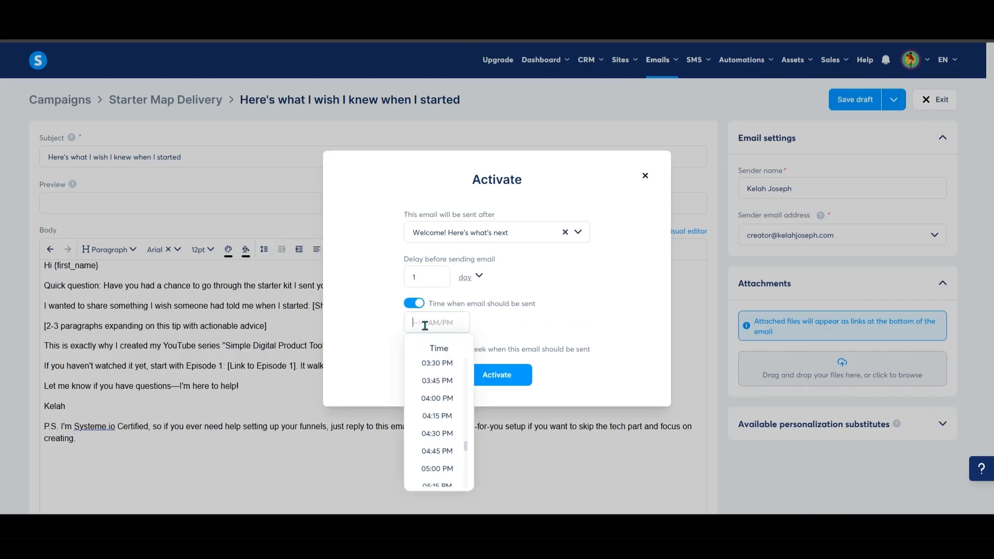
left_click(440, 416)
left_click(414, 348)
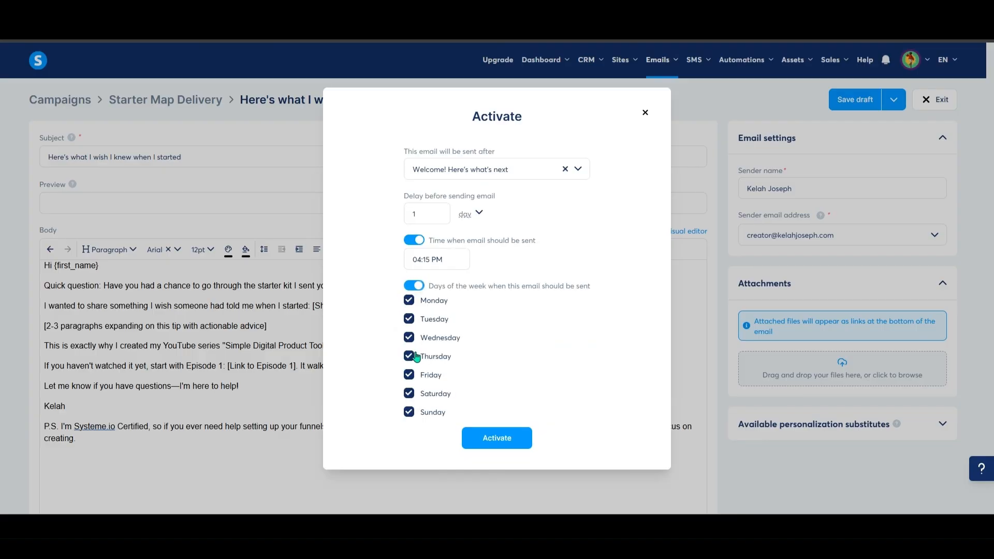
left_click(425, 396)
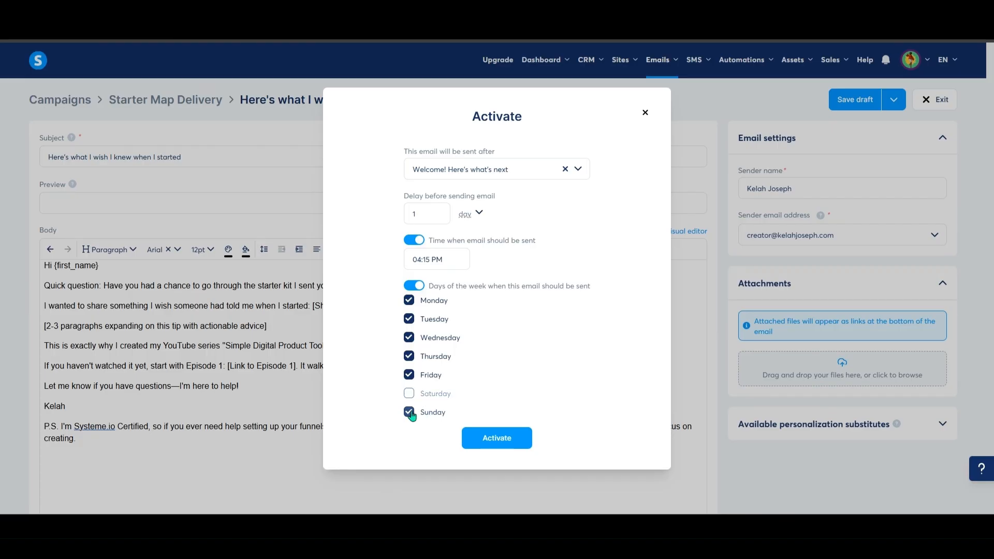
left_click(411, 412)
left_click(486, 444)
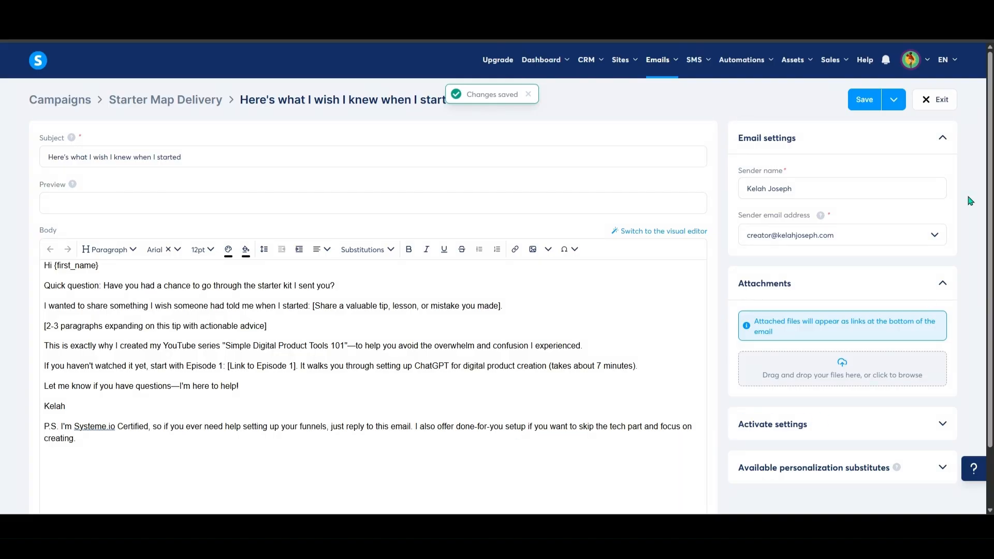
left_click(861, 100)
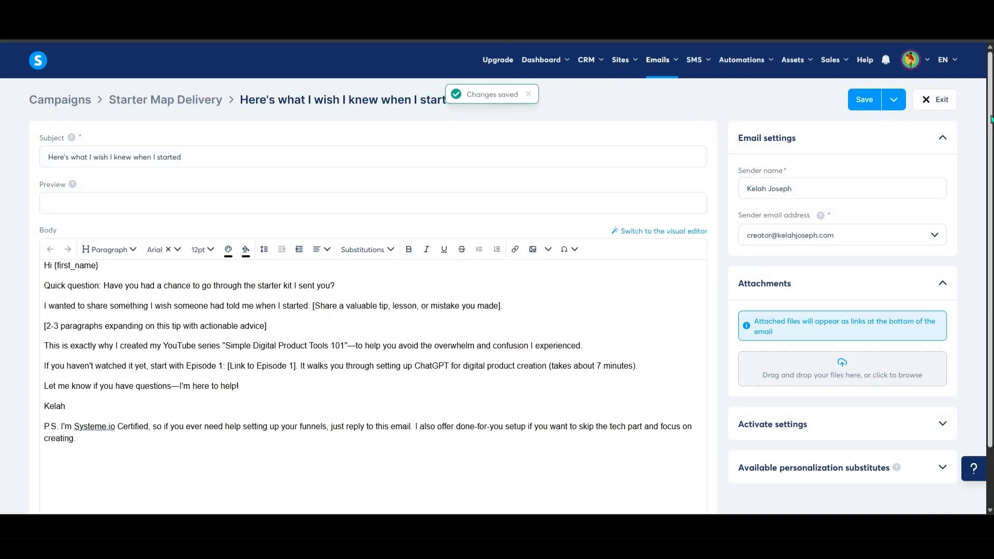
left_click(940, 102)
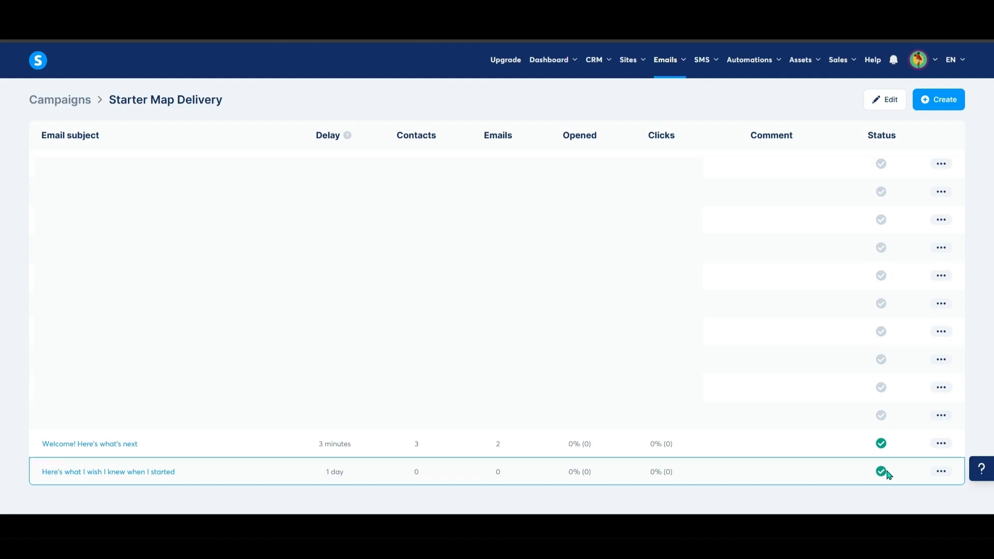
Add a campaign email with the subject "How I went from overwhelmed to launching products", using the classic editor
left_click(942, 101)
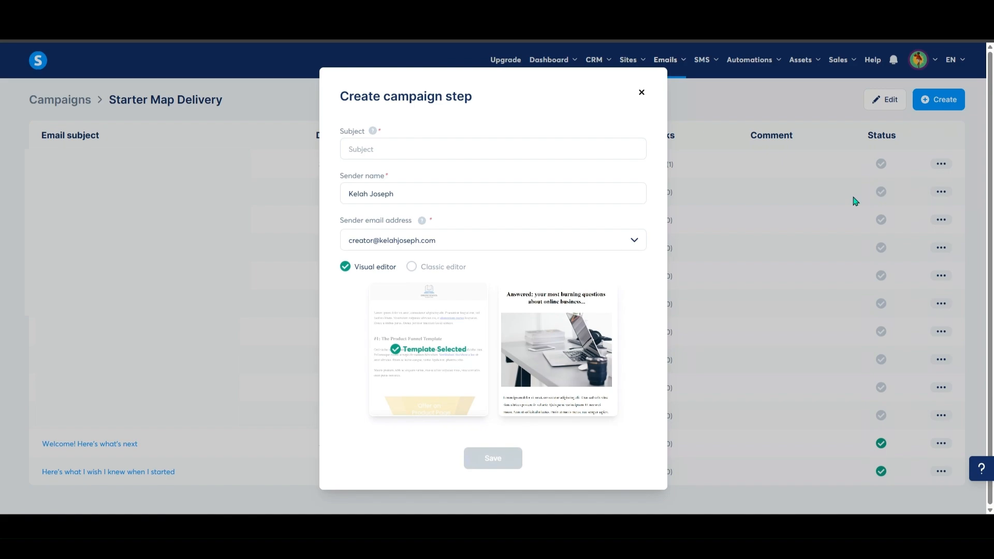
left_click(551, 148)
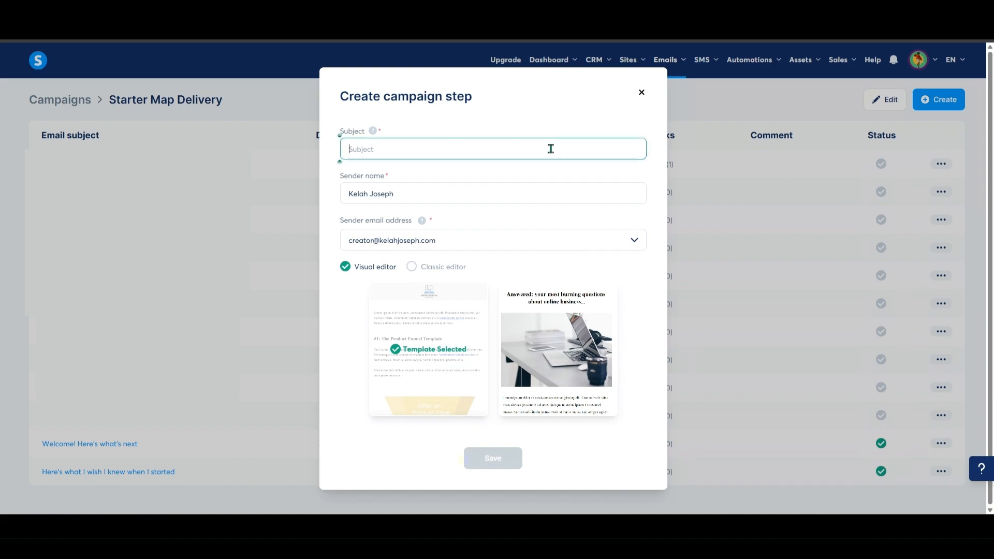
type("How")
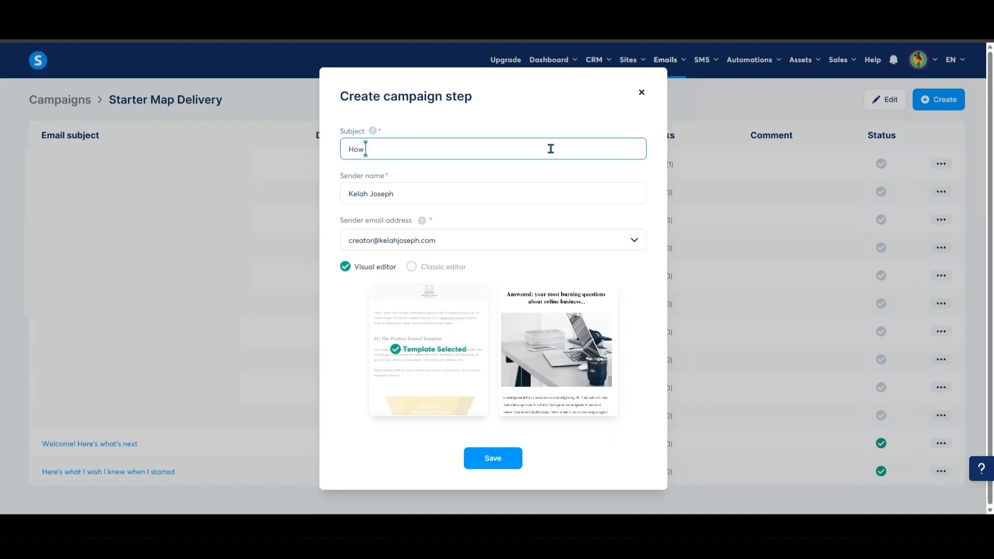
type(" I went from overwhelmed to launch")
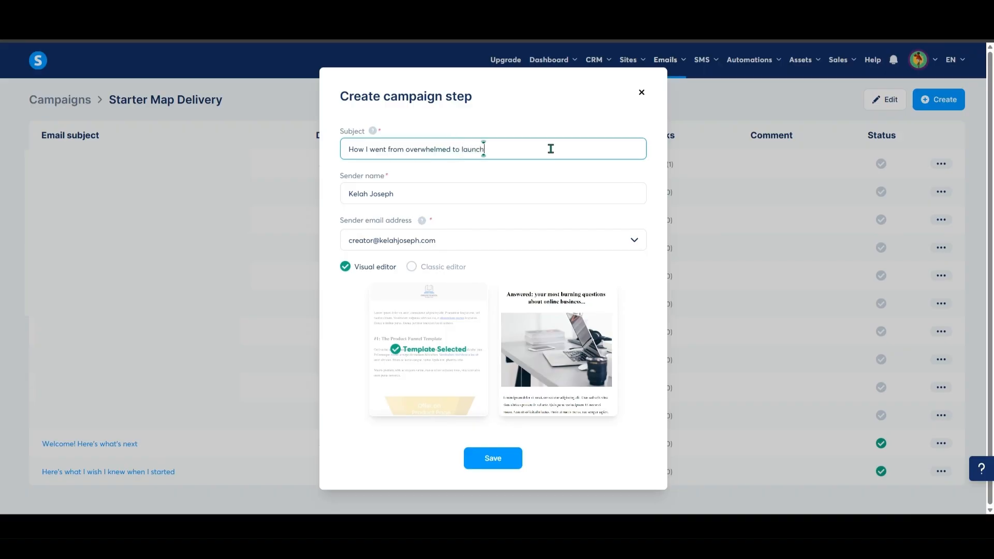
type("ing products")
left_click(443, 266)
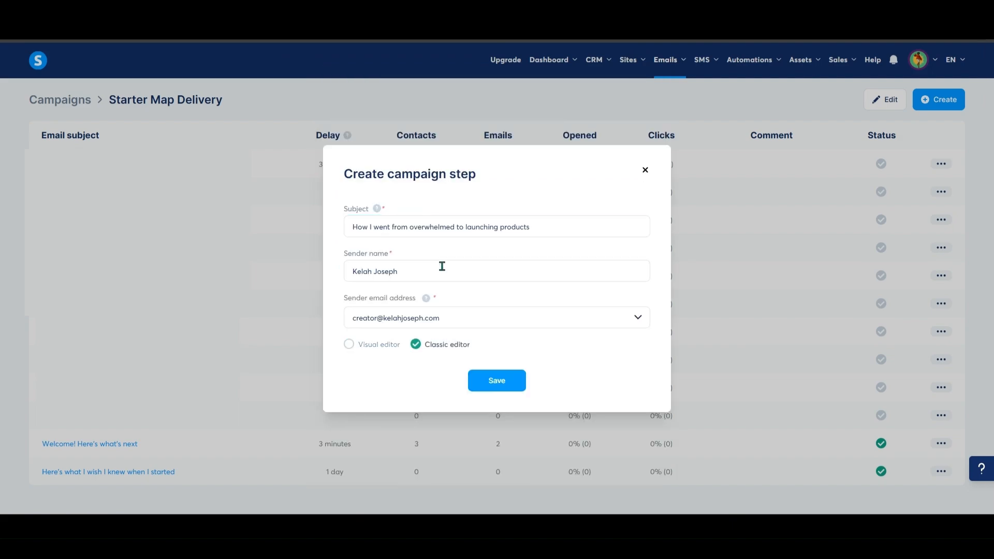
left_click(497, 383)
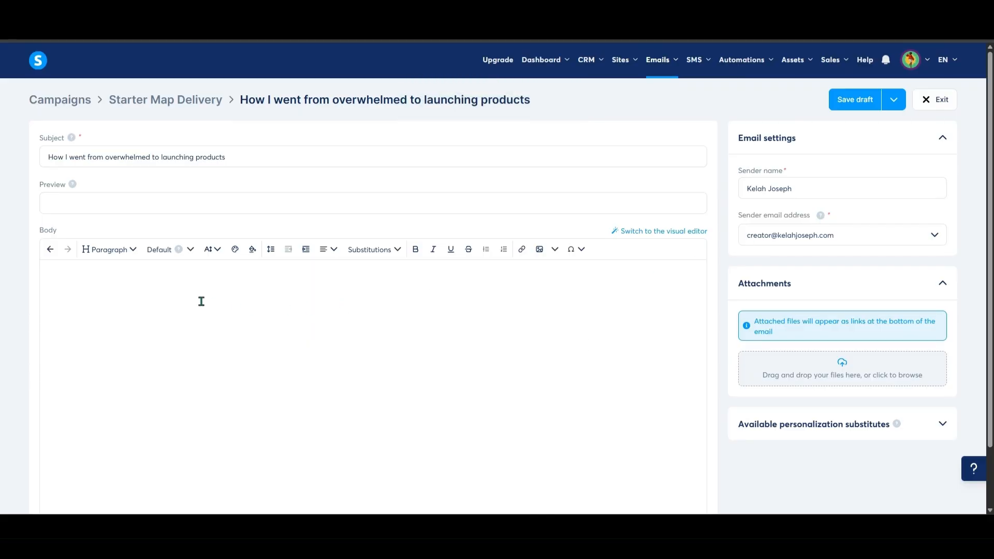
Publish this email with a delay of 2 days after "Here's what I wish I knew when I started" and save it
left_click(894, 101)
left_click(850, 134)
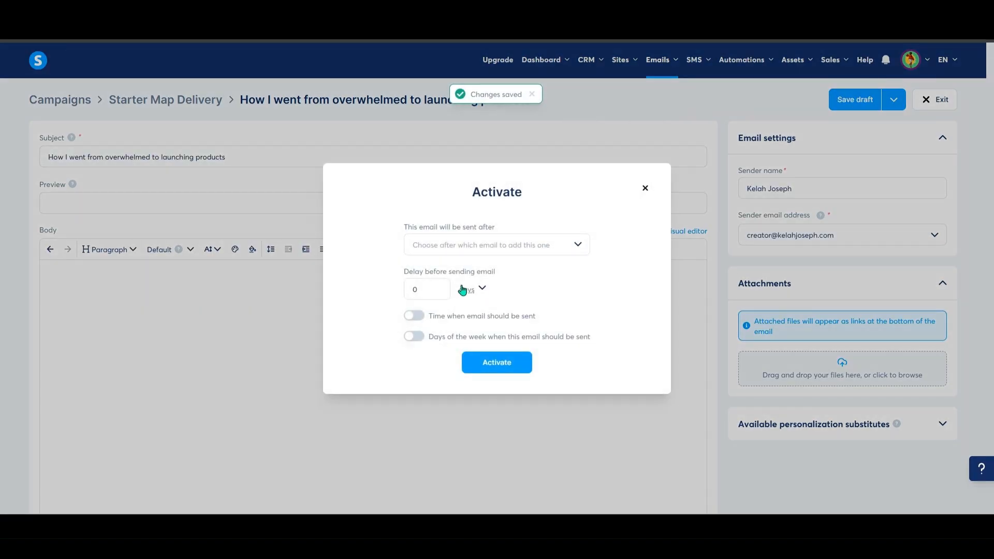
left_click(484, 247)
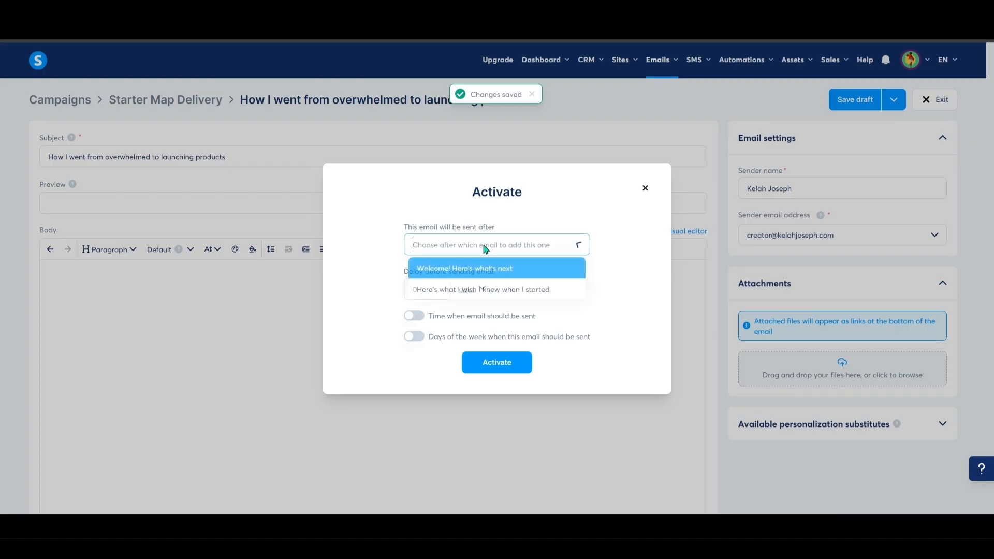
left_click(519, 289)
left_click(432, 288)
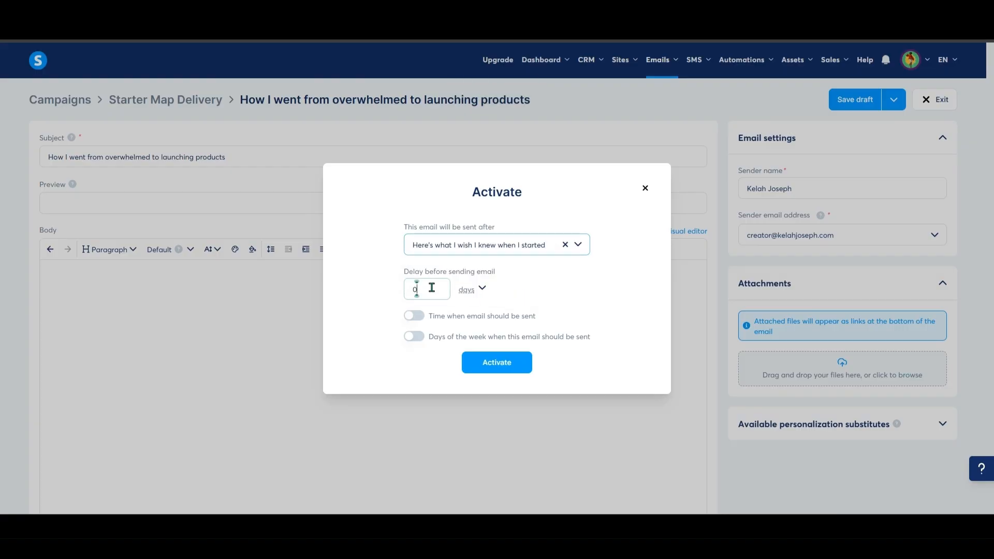
left_click_drag(432, 288, 406, 290)
type("2")
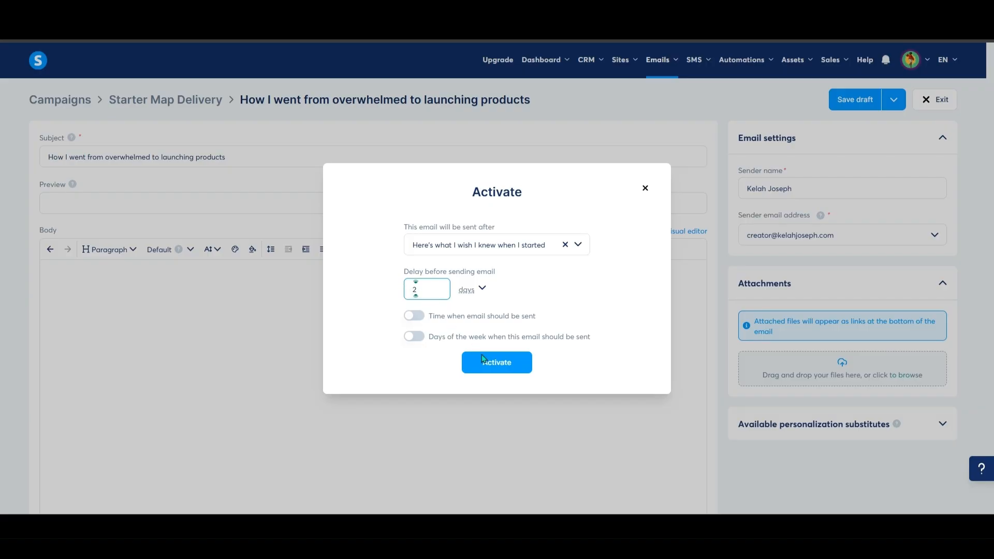
left_click(496, 364)
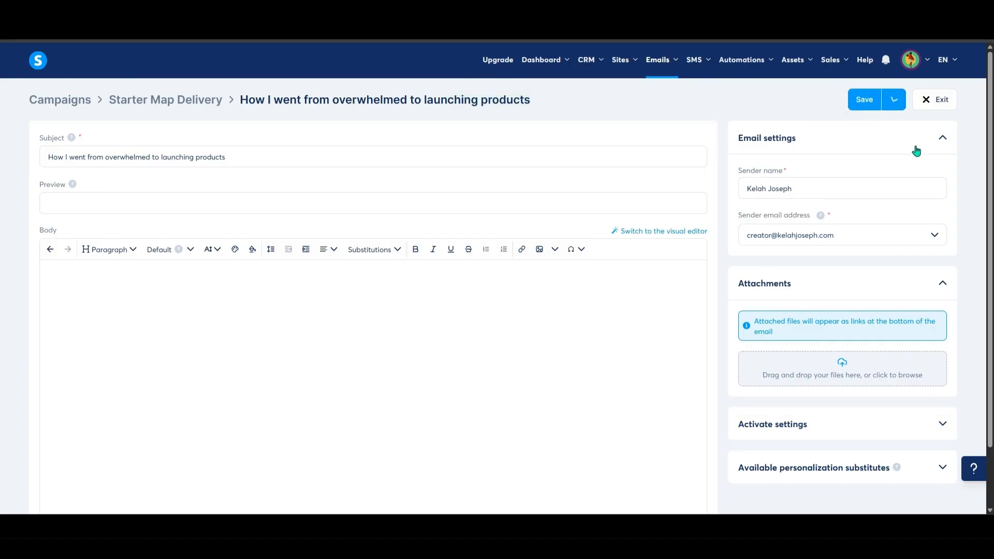
mouse_move(890, 102)
left_click(864, 100)
Create an automation rule with a Funnel step form subscribed trigger for the Simple Digital Products Starter Kit funnel's Starter kit opt-in page
mouse_move(766, 57)
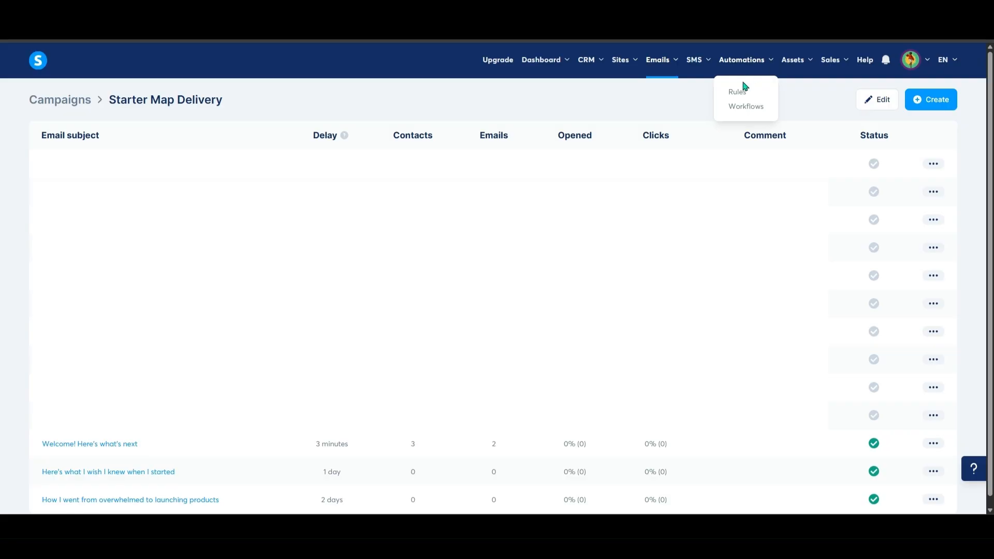
left_click(738, 94)
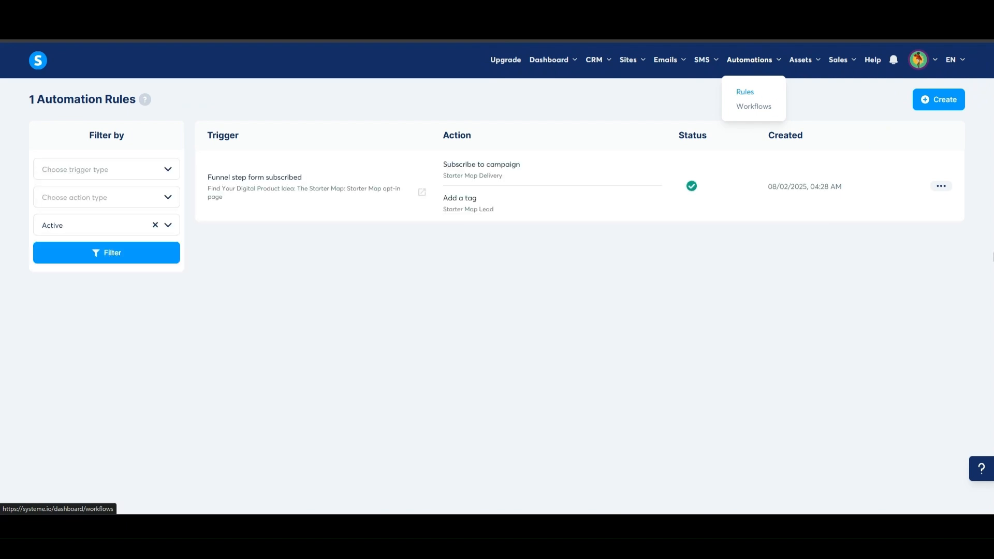
left_click(959, 107)
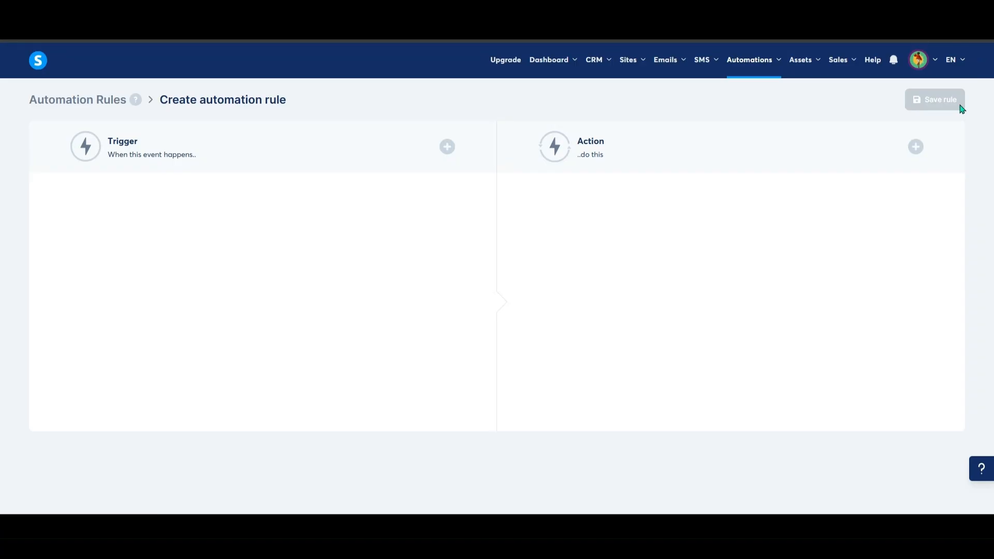
left_click(447, 147)
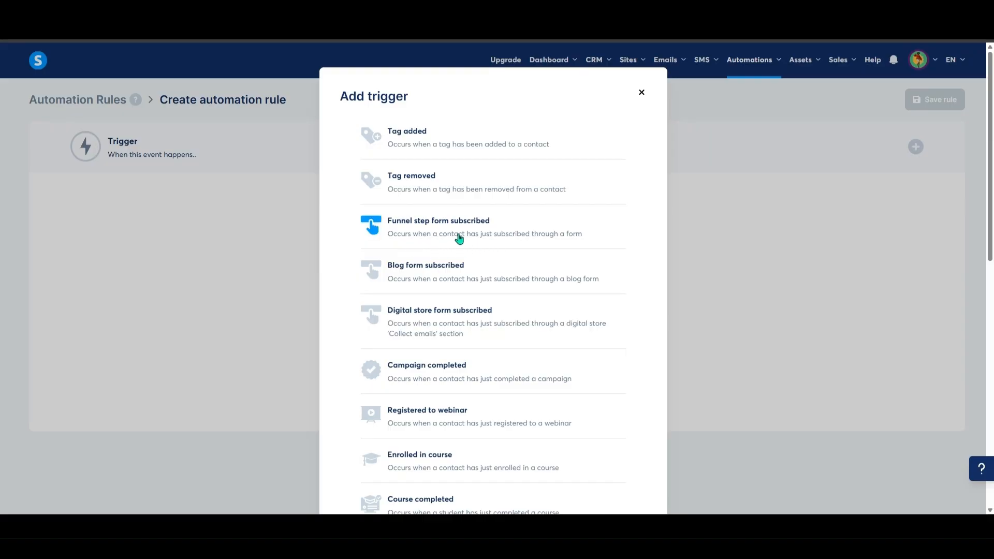
left_click(497, 236)
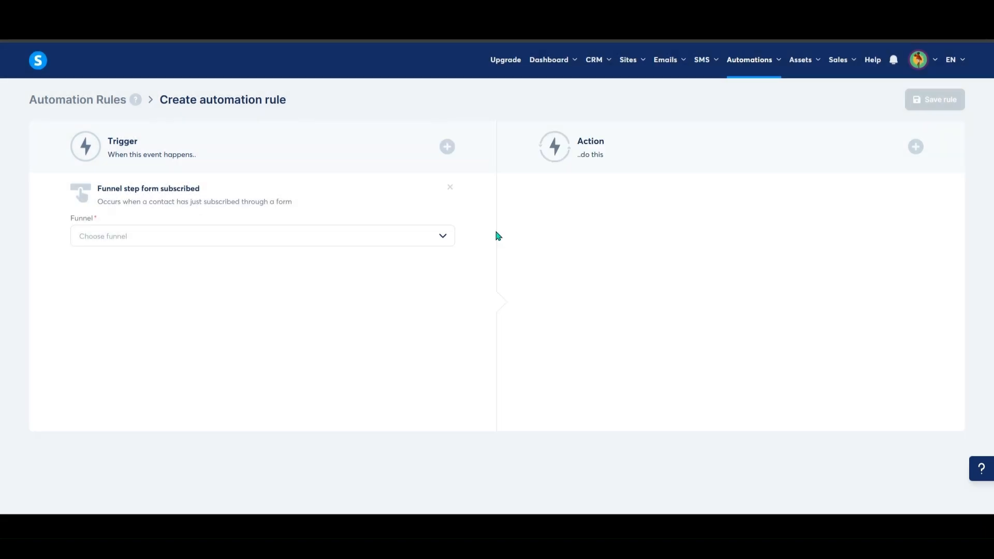
left_click(443, 240)
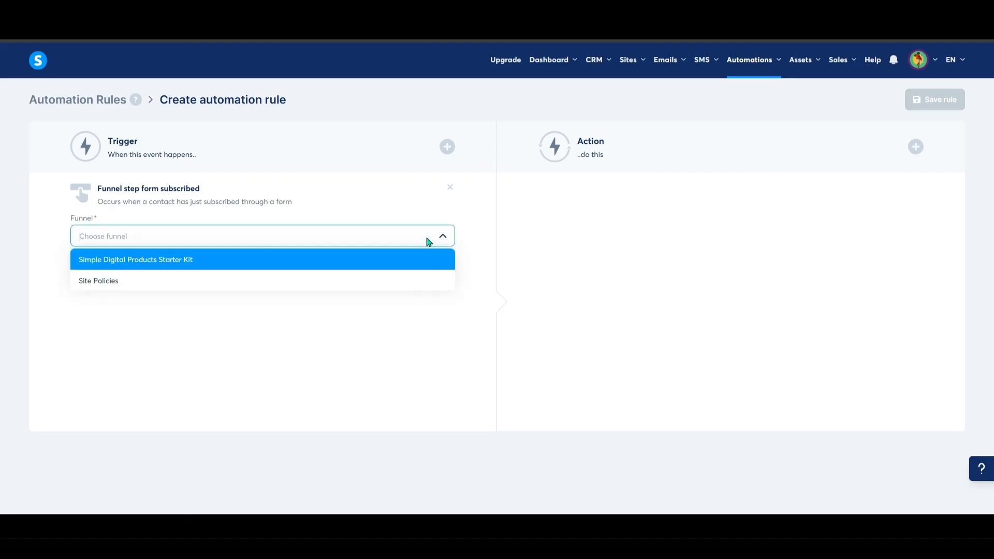
left_click(223, 259)
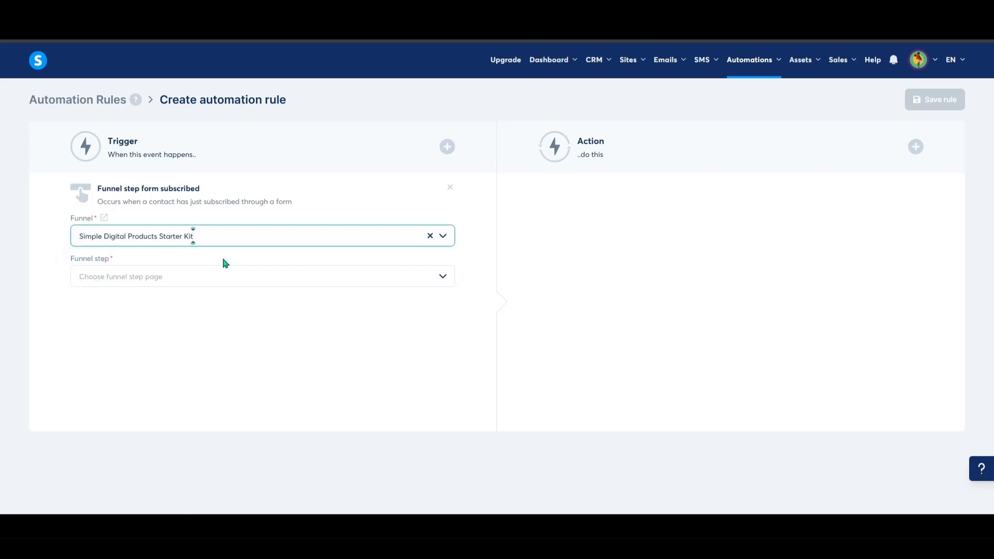
left_click(443, 282)
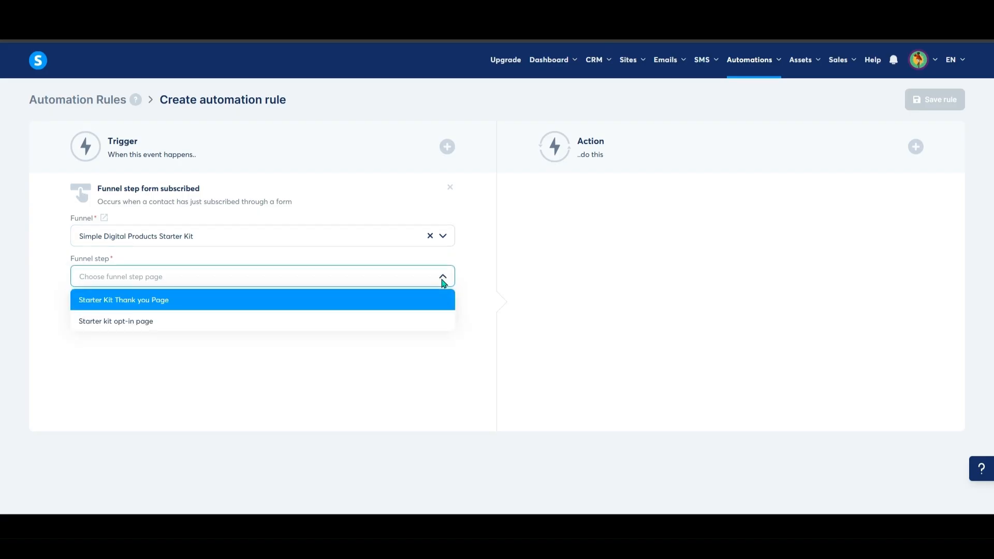
left_click(178, 326)
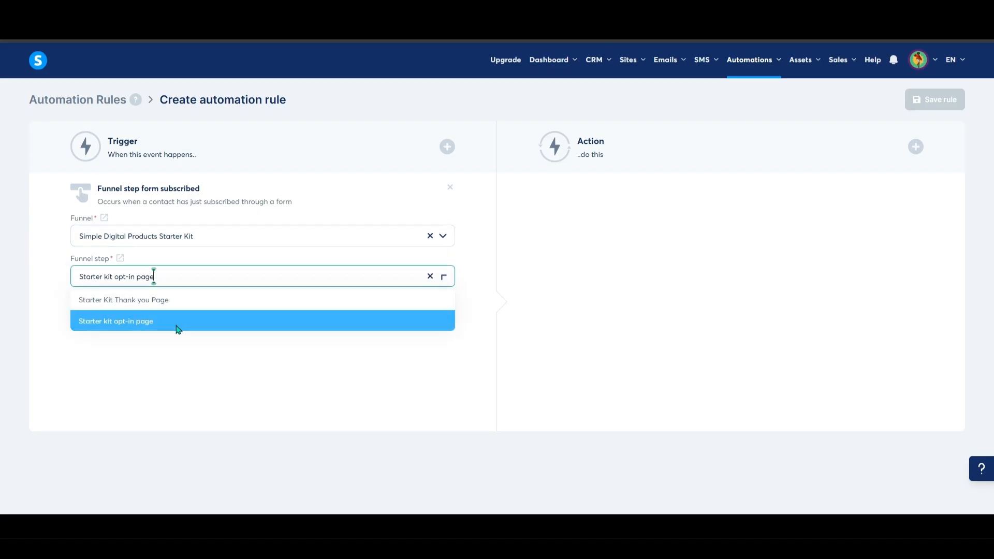
Add a Subscribe to campaign action to the automation rule, with Starter Map Delivery as the campaign
left_click(919, 147)
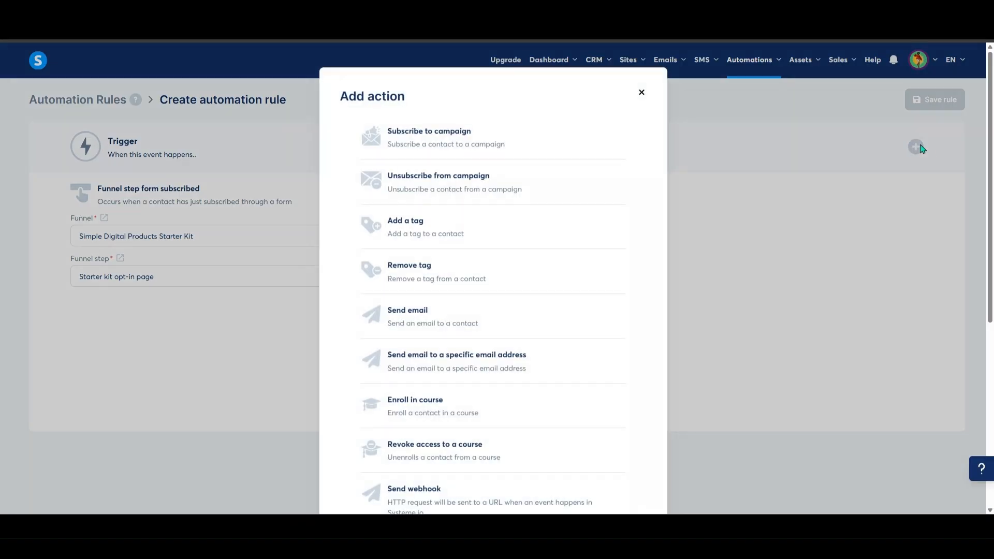
left_click(481, 149)
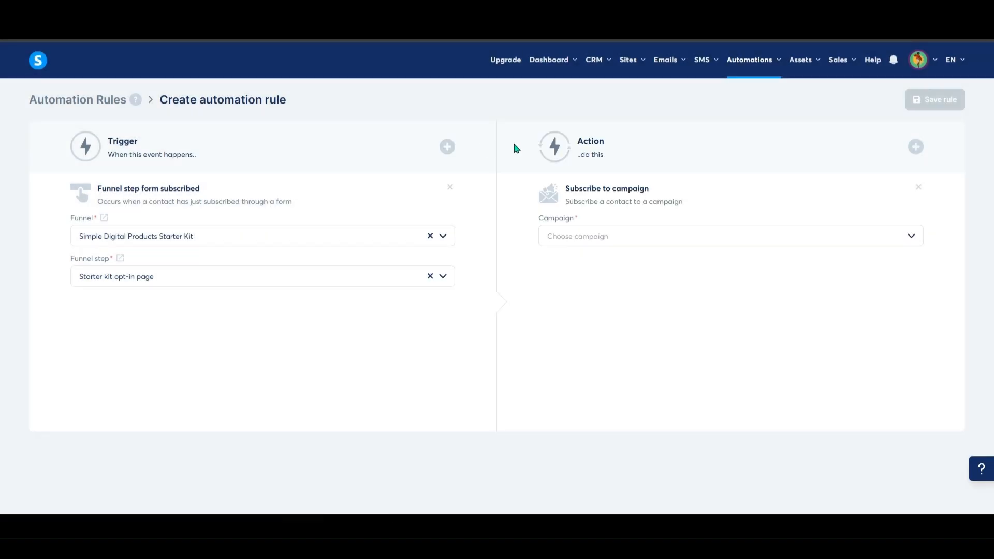
left_click(815, 241)
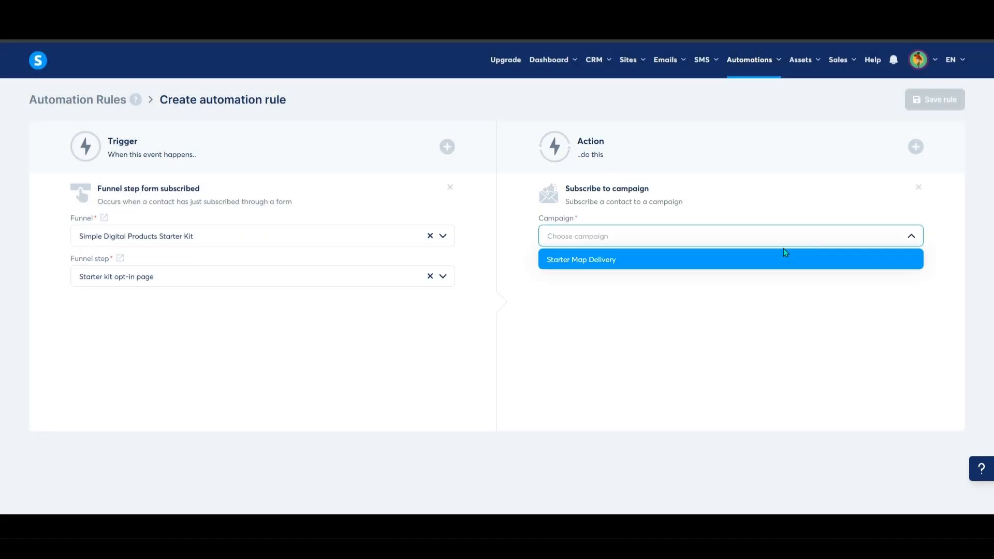
left_click(683, 266)
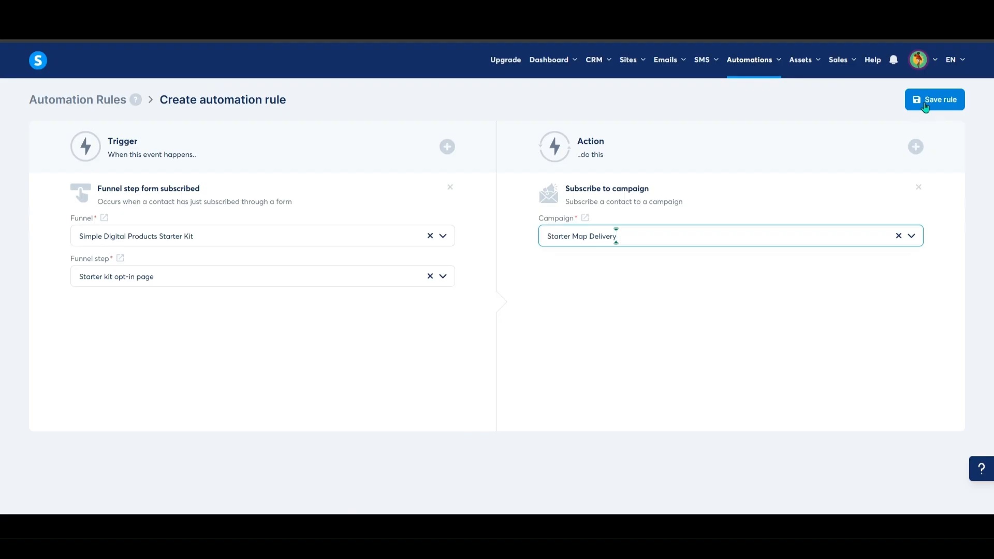
In the CRM contacts, subscribe the contact registered 06/11/2025, 04:01 PM to the Starter Map Delivery campaign, starting from its beginning
left_click(604, 61)
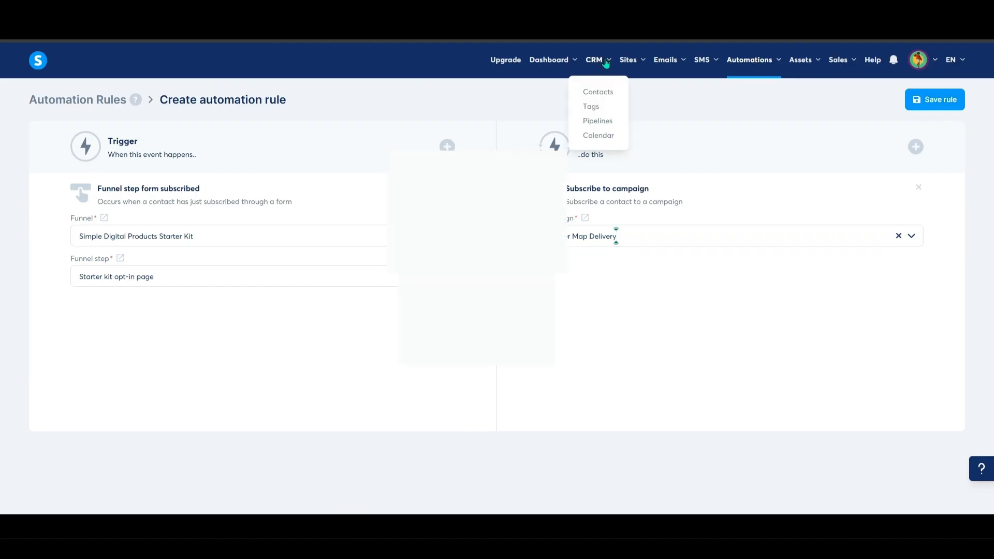
left_click(599, 93)
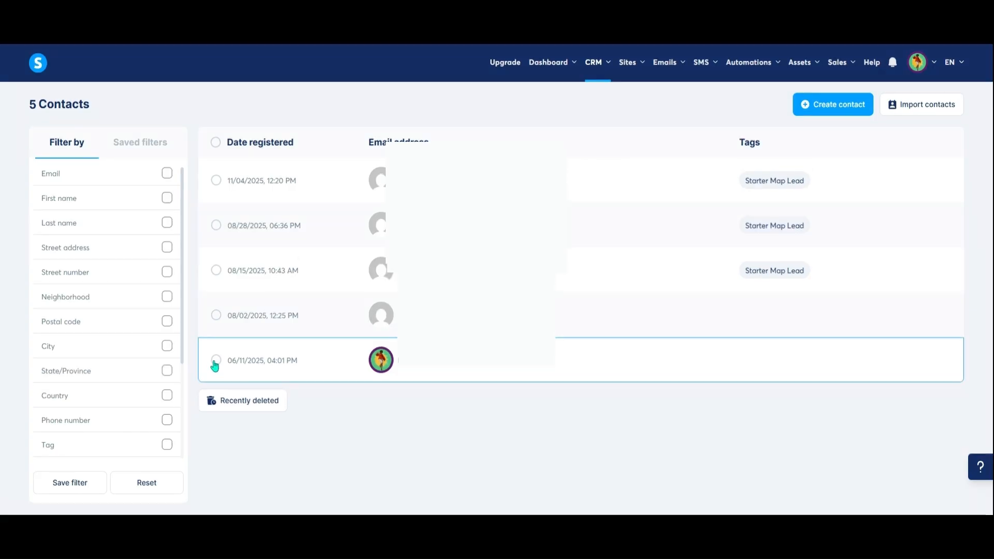
left_click(216, 341)
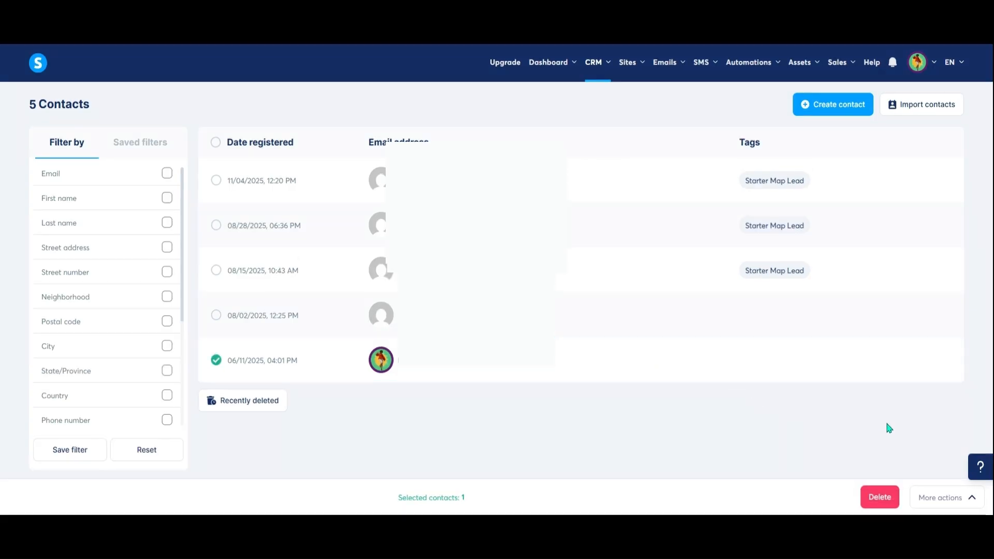
left_click(939, 498)
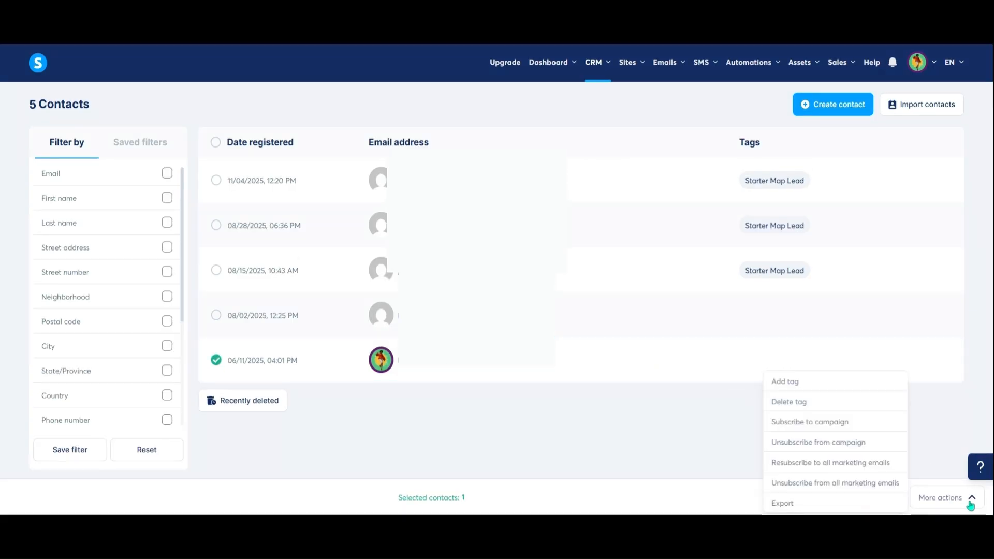
left_click(839, 424)
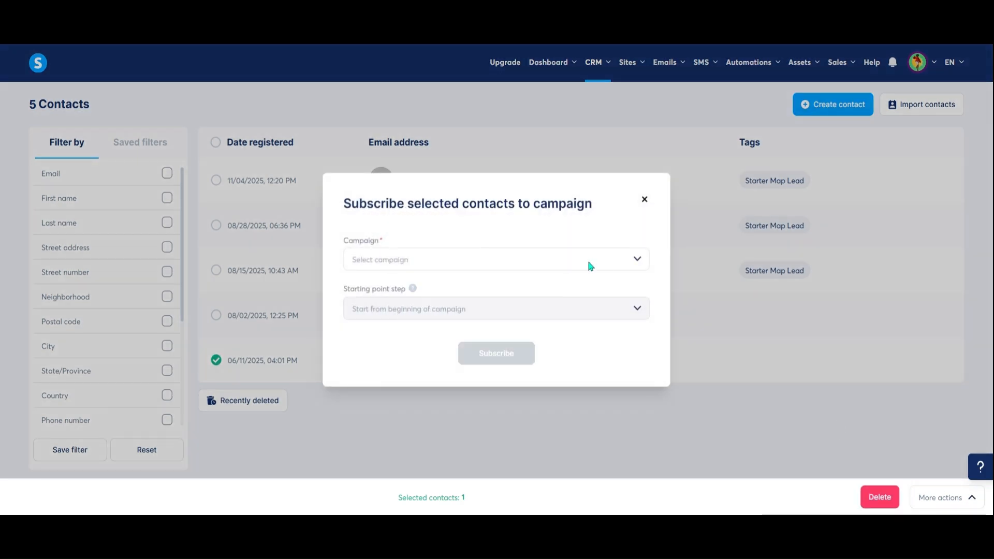
left_click(591, 266)
left_click(547, 284)
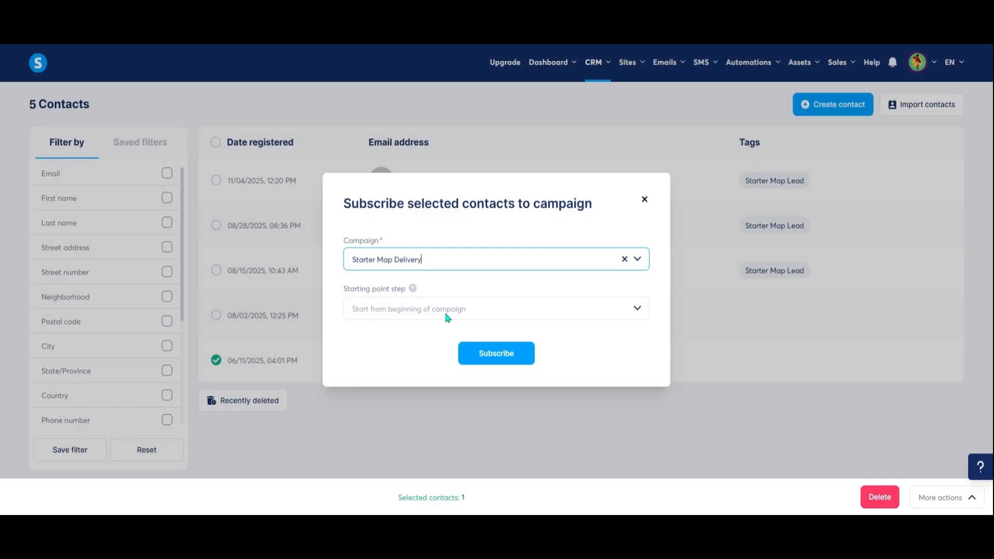
left_click(491, 354)
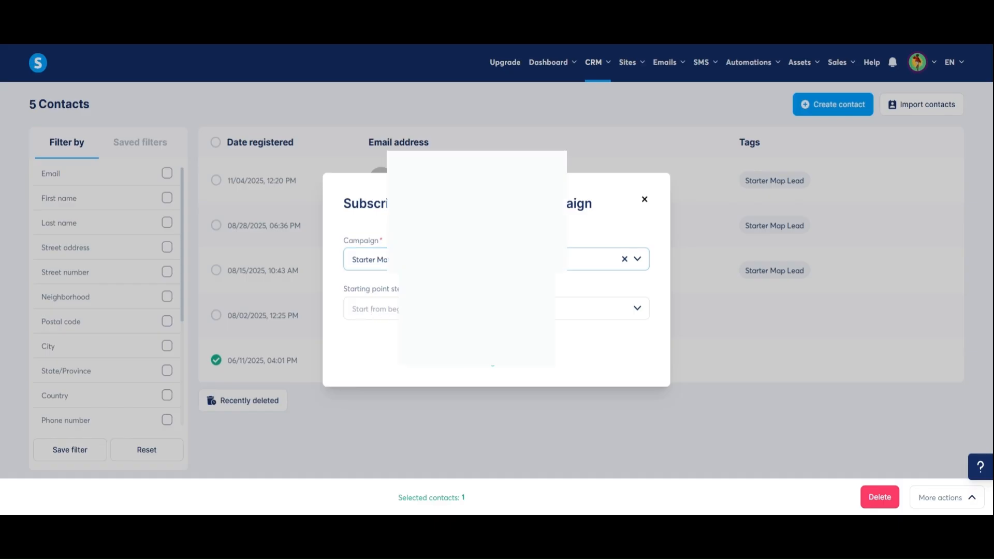